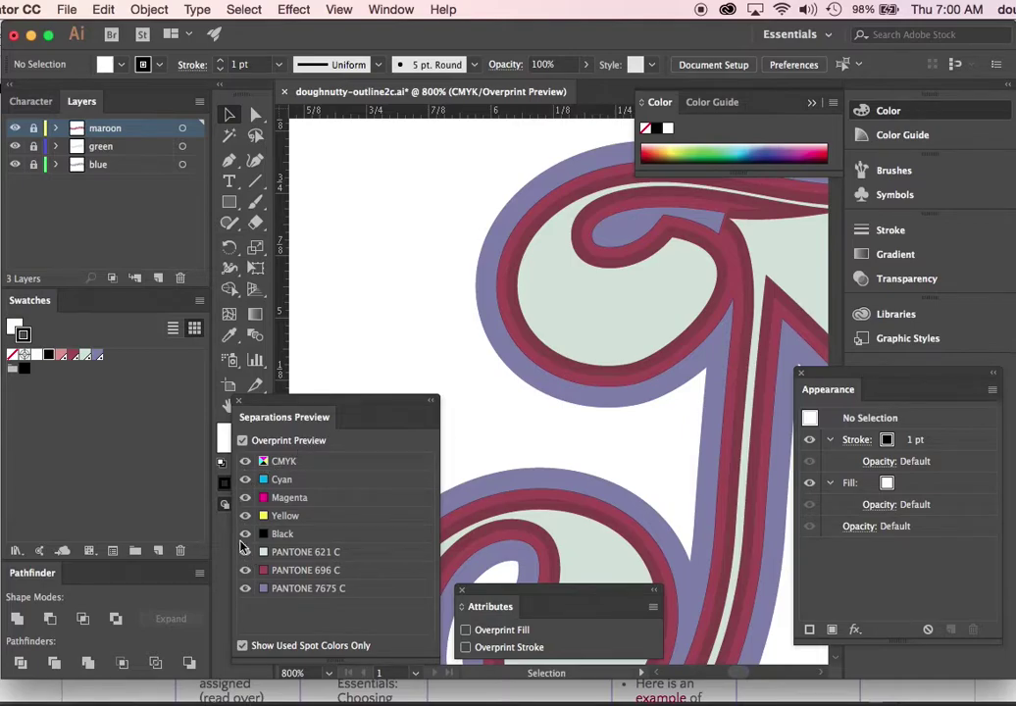
- Check the colour overlaps by toggling the overprint preview and the PANTONE 696 C plate off and on
{"action": "left_click", "coordinate": [242, 443]}
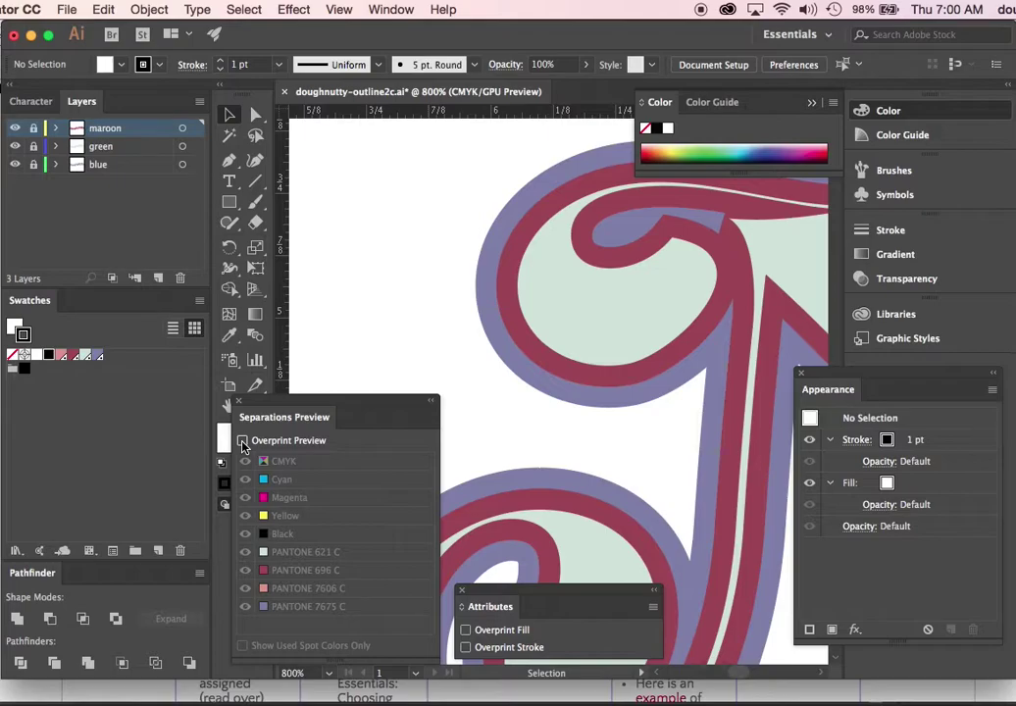
{"action": "left_click", "coordinate": [243, 443]}
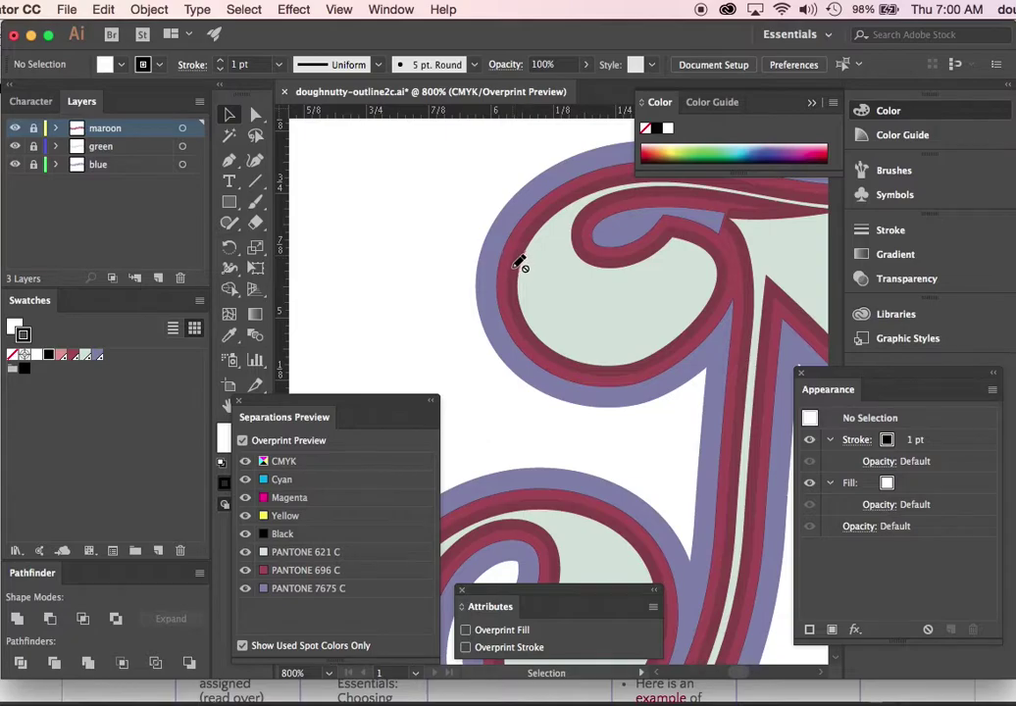
{"action": "left_click", "coordinate": [246, 572]}
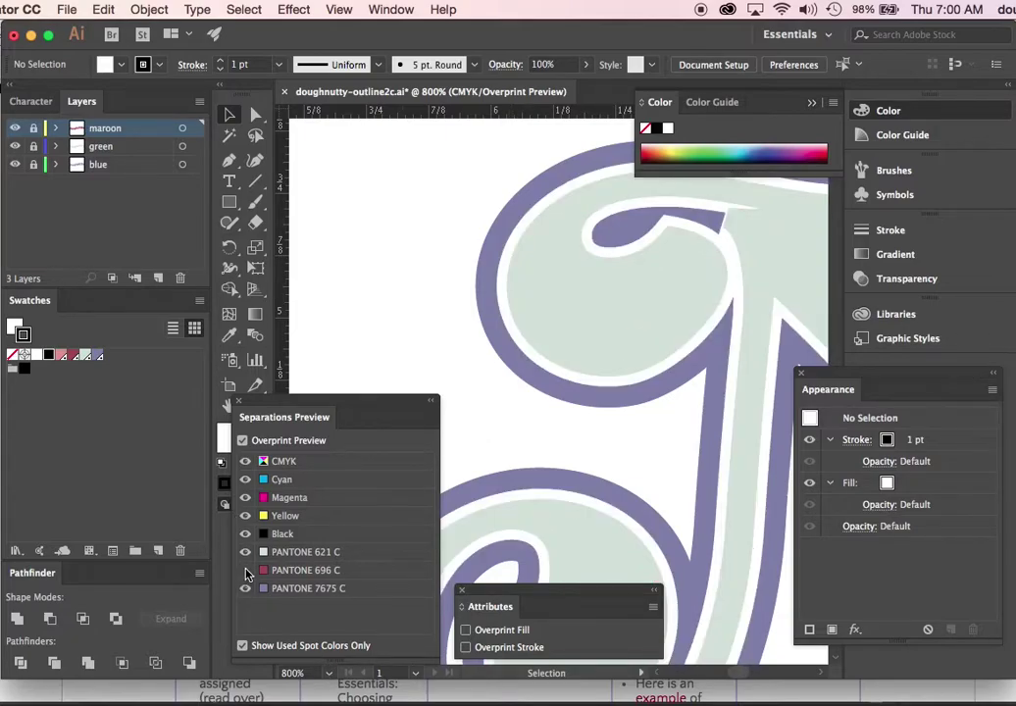
{"action": "left_click", "coordinate": [246, 572]}
{"action": "left_click", "coordinate": [246, 572]}
{"action": "left_click", "coordinate": [247, 572]}
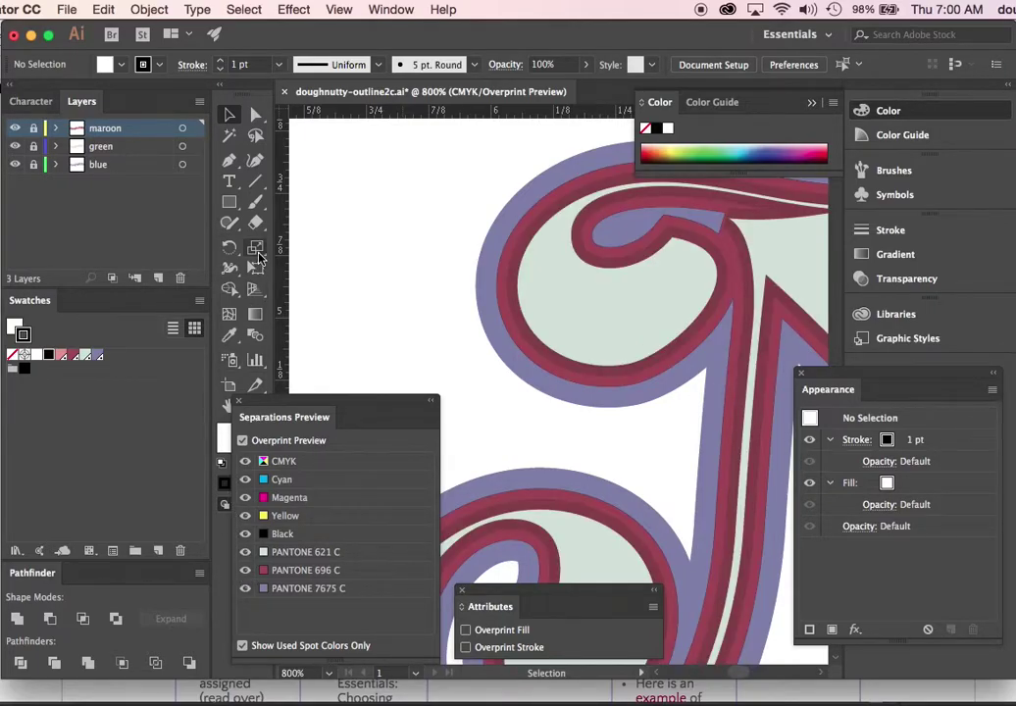
- Hide the green and maroon layers so that only the blue artwork is shown
{"action": "left_click", "coordinate": [126, 135]}
{"action": "left_click", "coordinate": [14, 146]}
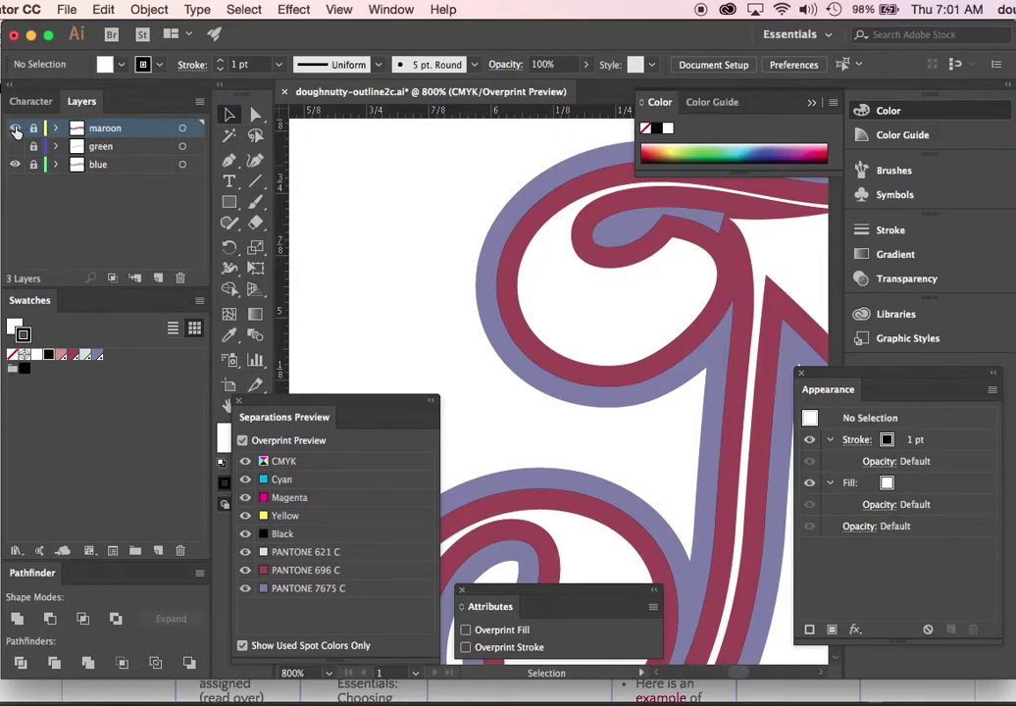
{"action": "left_click", "coordinate": [15, 128]}
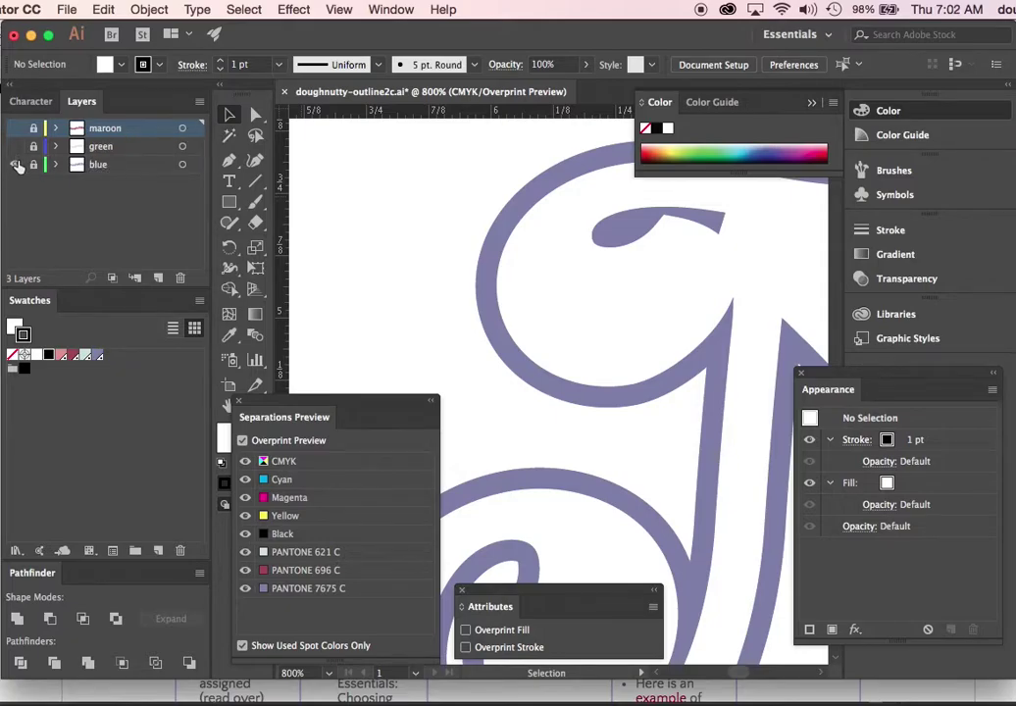
- Duplicate the blue layer as an unlocked layer named "blue trap" and hide the original blue layer
{"action": "left_click", "coordinate": [94, 165]}
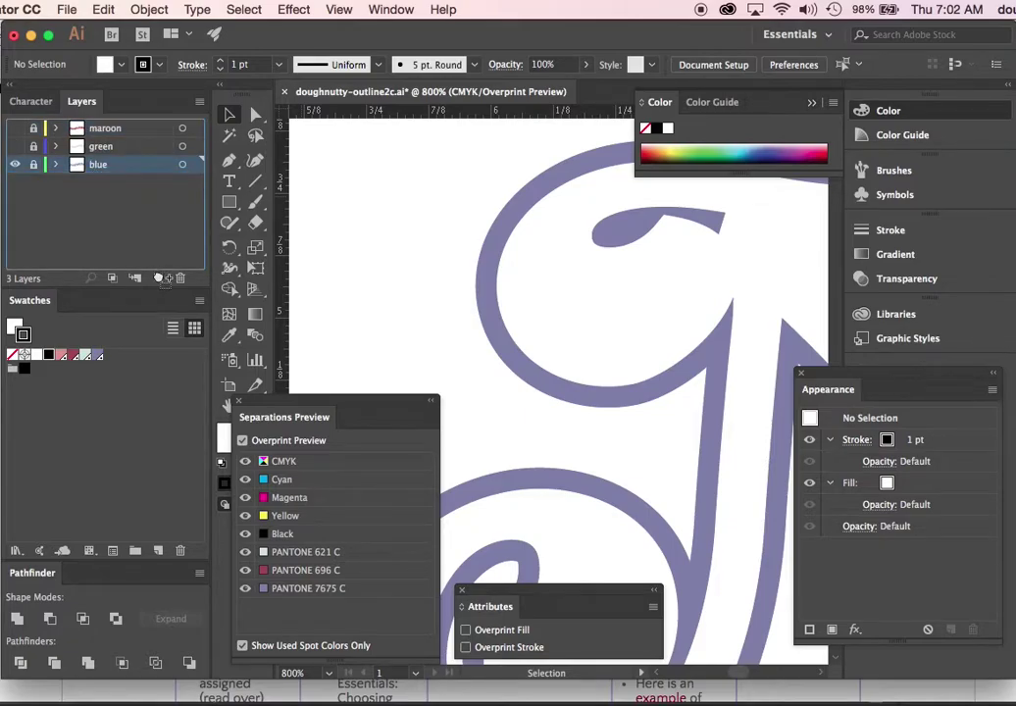
{"action": "left_click_drag", "start_coordinate": [159, 278], "coordinate": [160, 278]}
{"action": "double_click", "coordinate": [103, 166]}
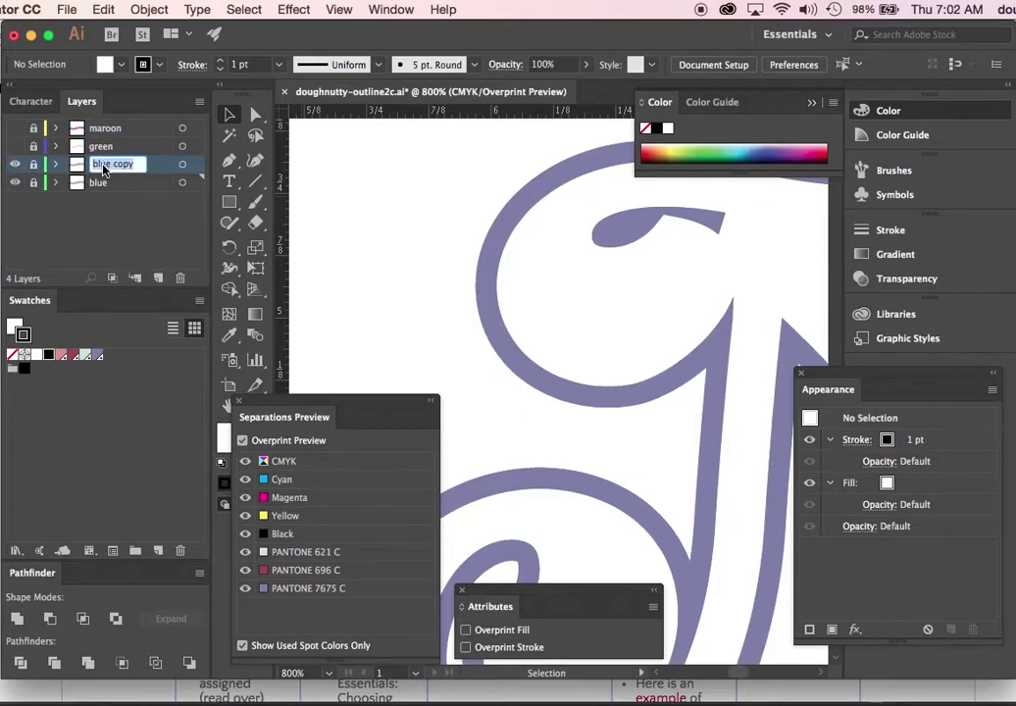
{"action": "type", "text": "b"}
{"action": "left_click", "coordinate": [70, 167]}
{"action": "left_click", "coordinate": [33, 164]}
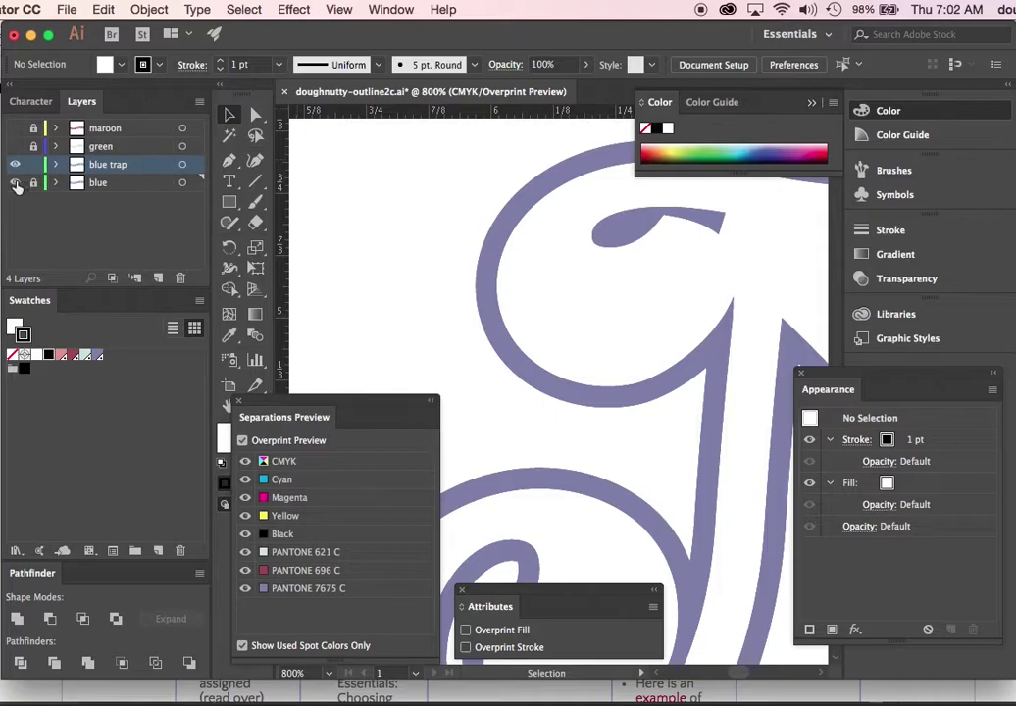
{"action": "left_click", "coordinate": [15, 183]}
- Change the fill of the blue trap lettering to a magenta with hue 303°, saturation 79% and brightness 98%
{"action": "left_click", "coordinate": [524, 201]}
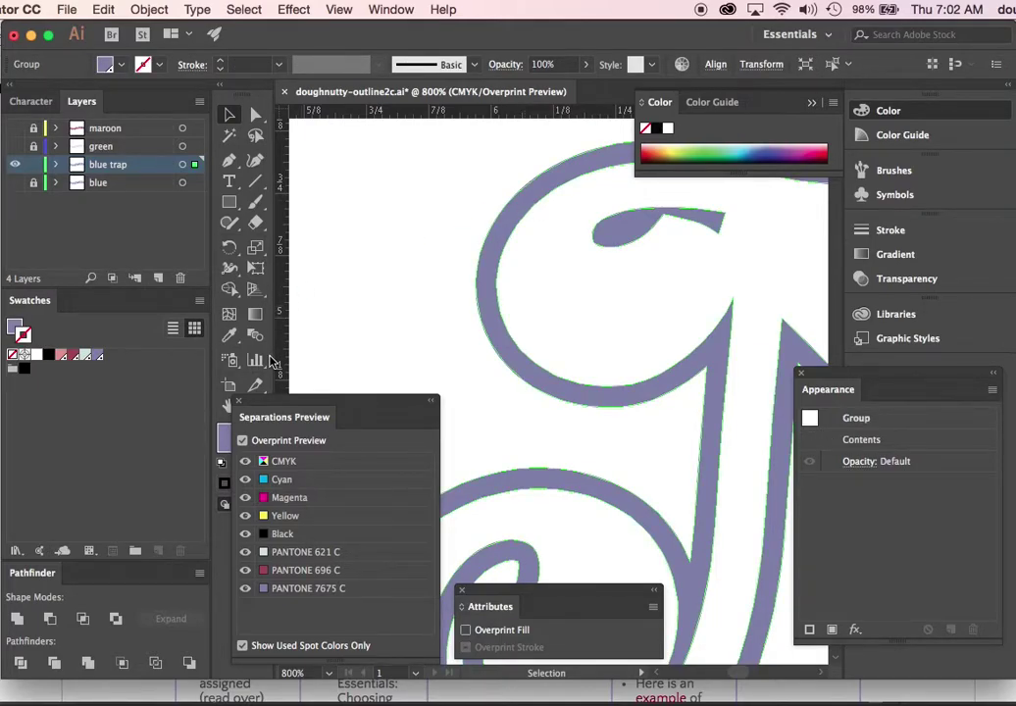
{"action": "left_click", "coordinate": [239, 402]}
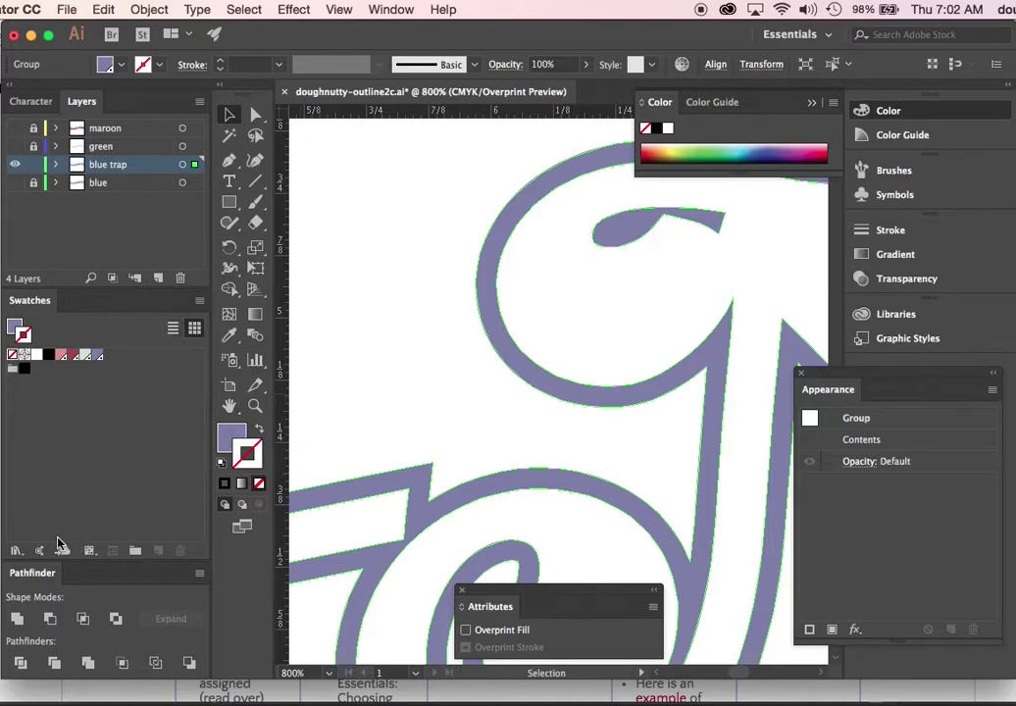
{"action": "left_click", "coordinate": [232, 435]}
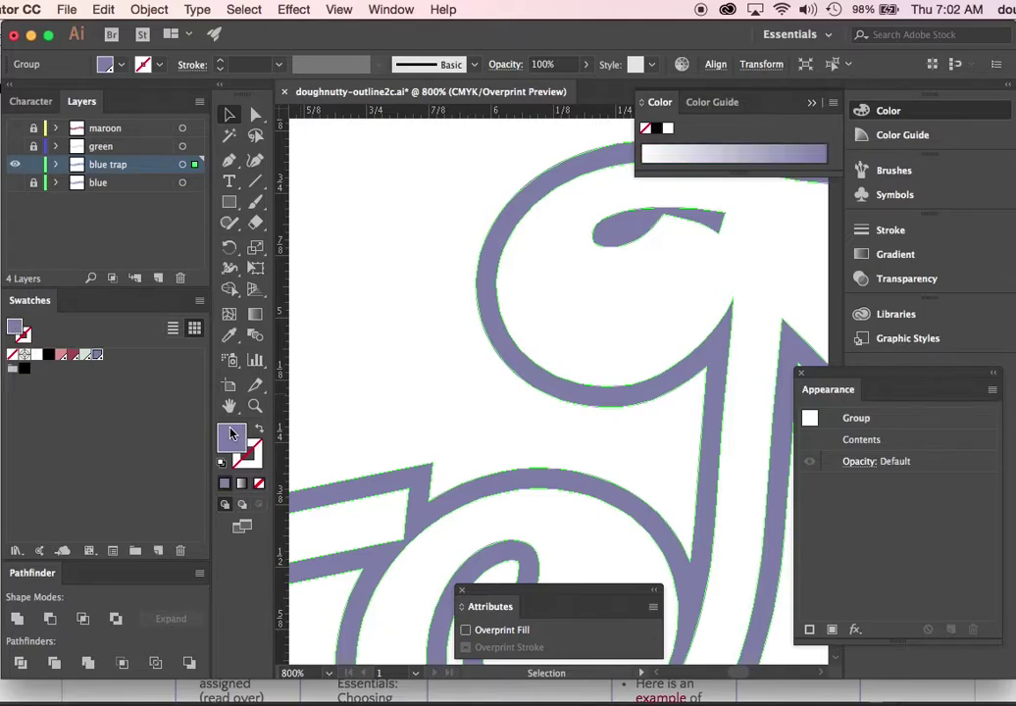
{"action": "double_click", "coordinate": [231, 434]}
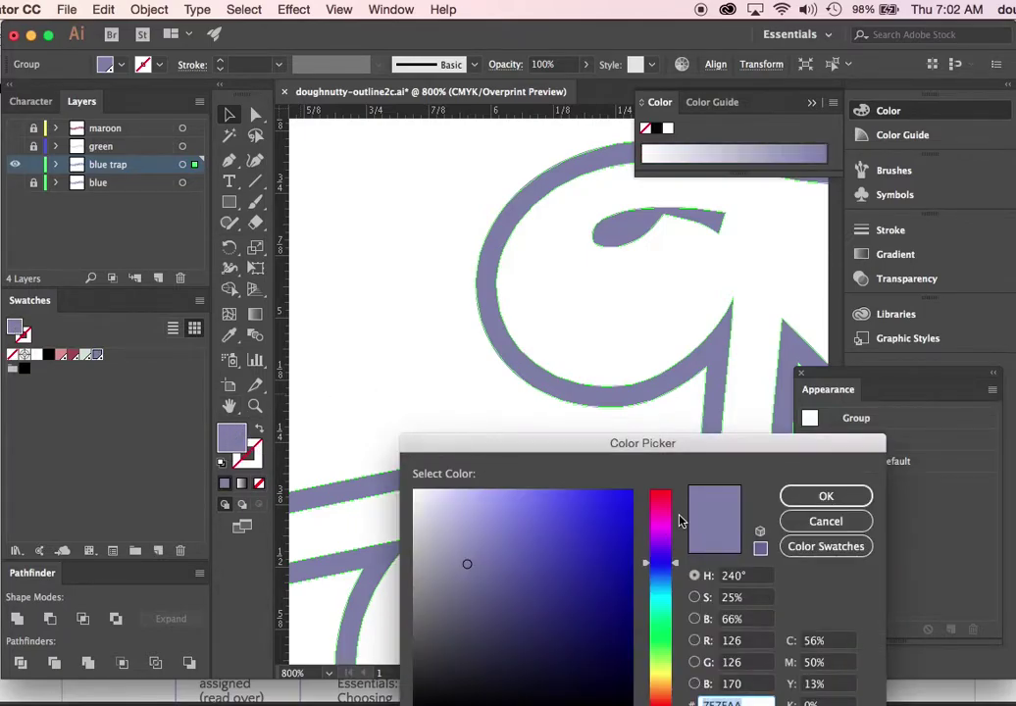
{"action": "left_click", "coordinate": [664, 525]}
{"action": "left_click", "coordinate": [587, 493]}
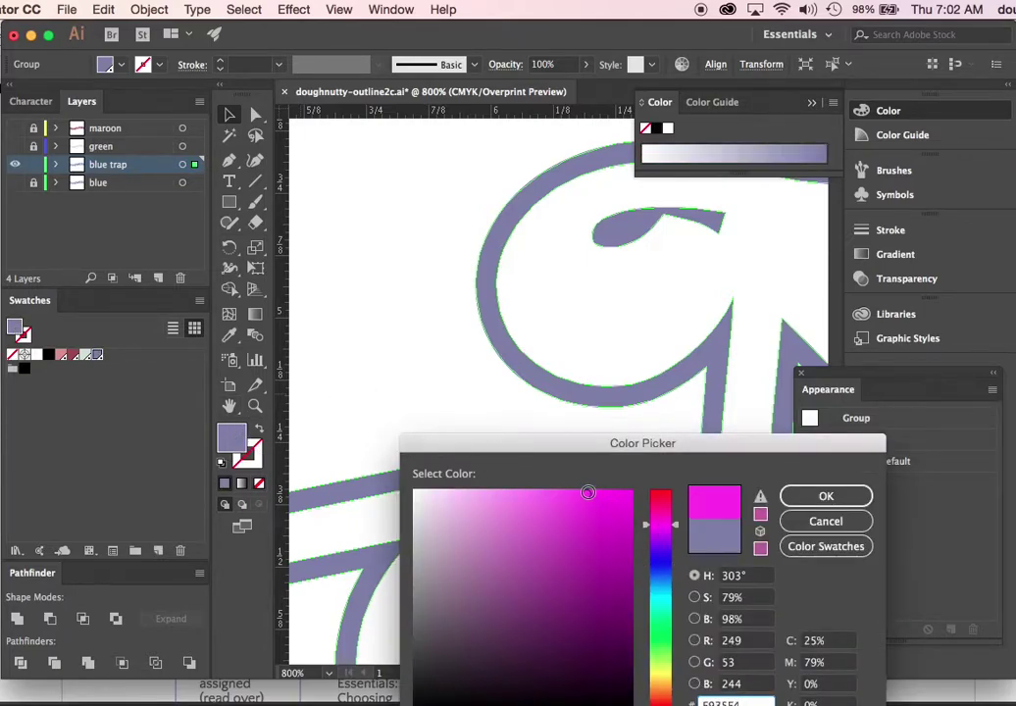
{"action": "left_click", "coordinate": [826, 496]}
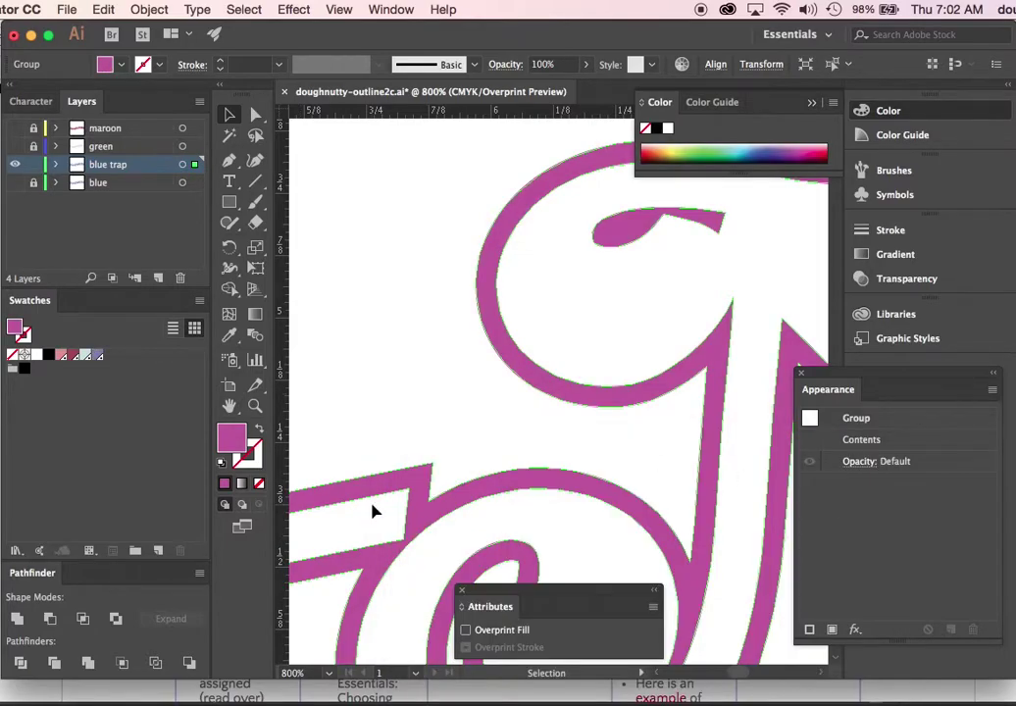
- Save the magenta as a swatch and swap the lettering's fill and stroke, leaving it unfilled with a magenta outline
{"action": "left_click_drag", "start_coordinate": [213, 447], "coordinate": [65, 411]}
{"action": "left_click", "coordinate": [259, 432]}
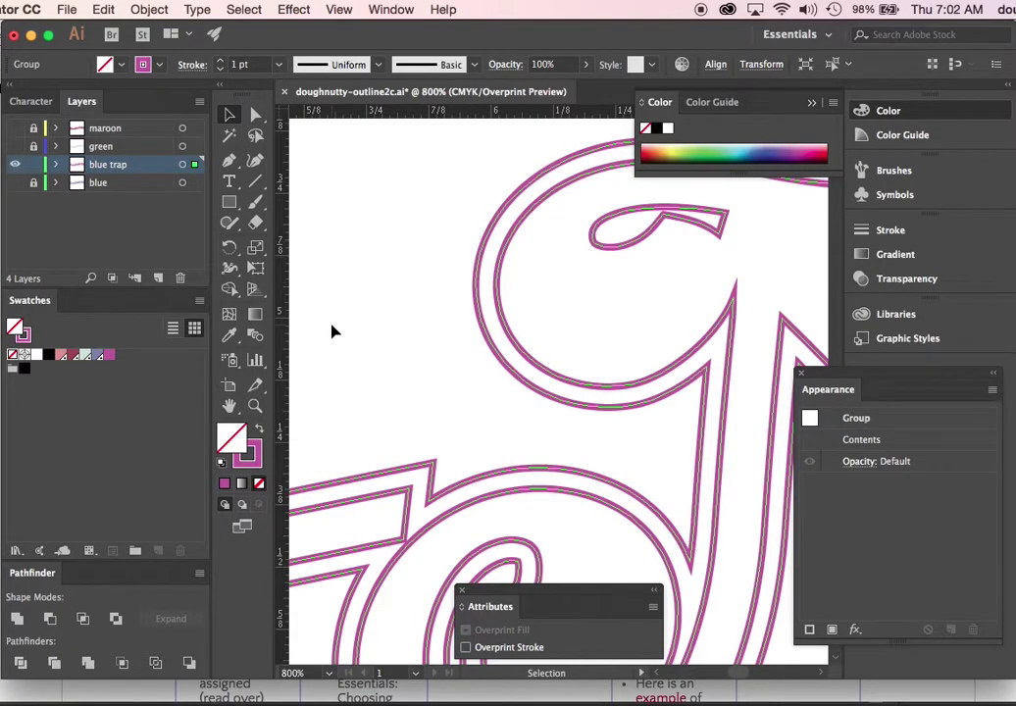
{"action": "left_click", "coordinate": [428, 247]}
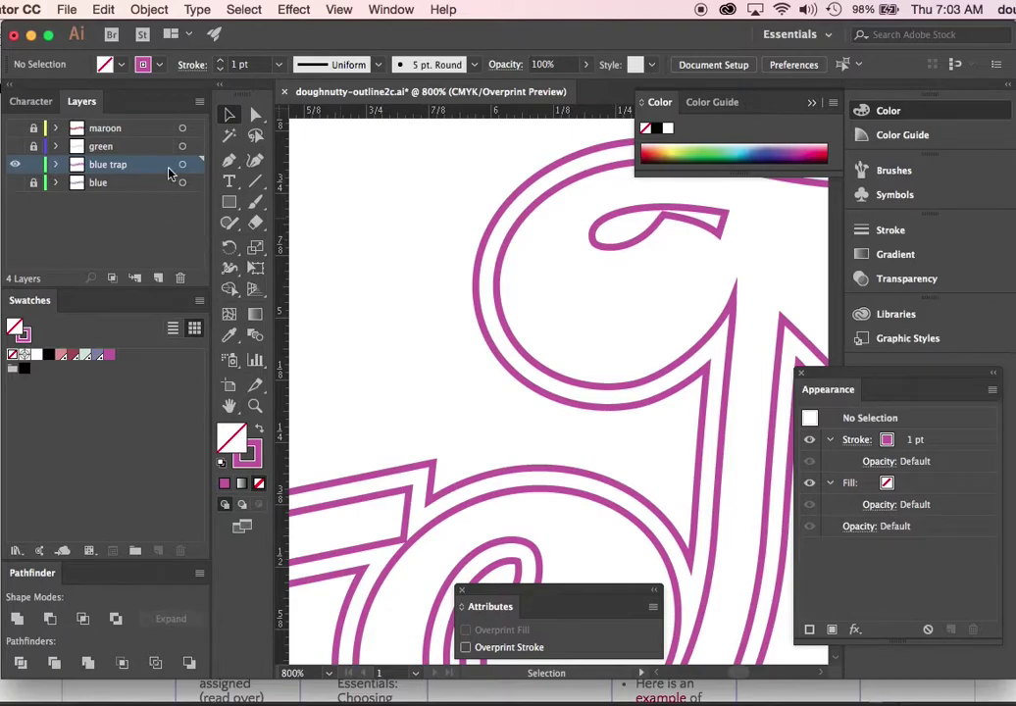
- Release the compound path of the whole Dough-Nutty lettering and ungroup it into separate paths
{"action": "key", "text": "super+0"}
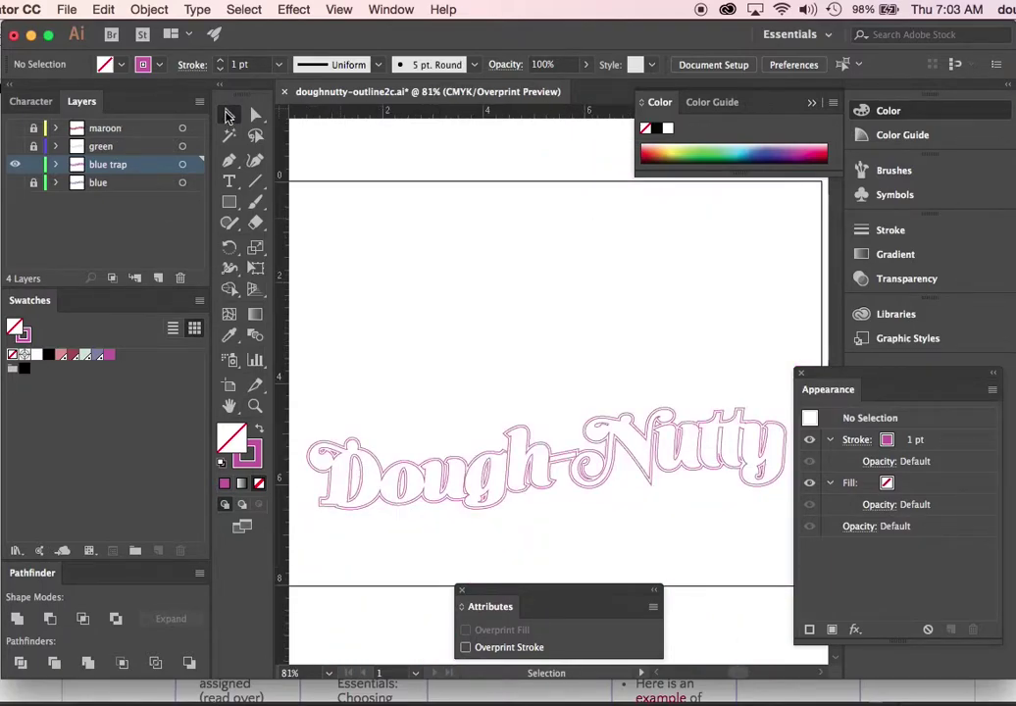
{"action": "left_click", "coordinate": [493, 469]}
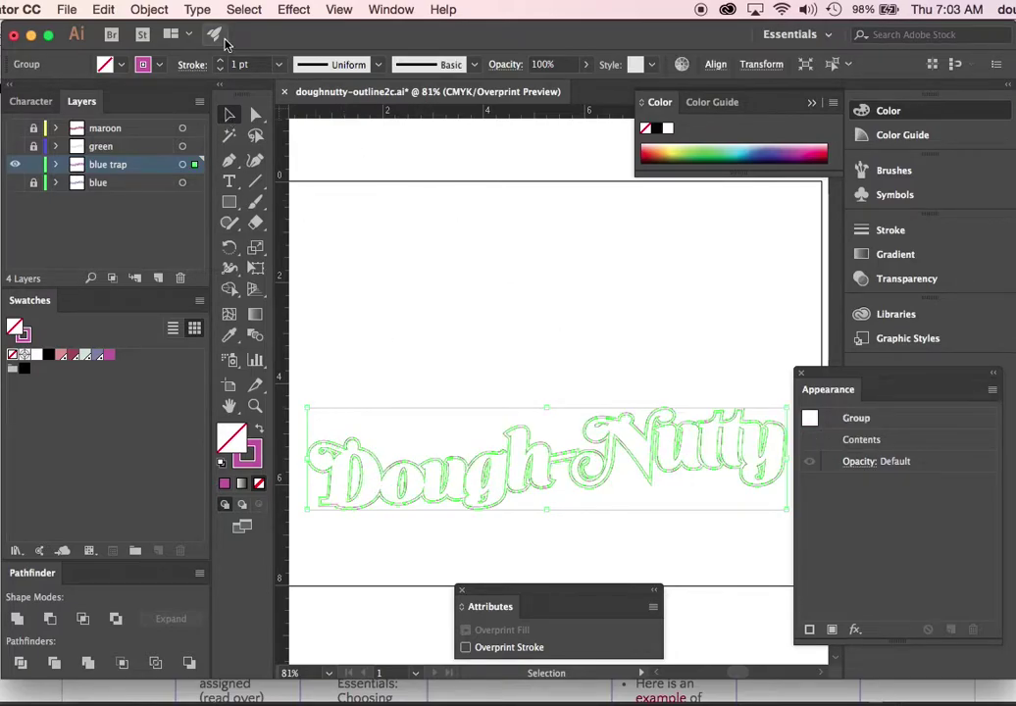
{"action": "left_click", "coordinate": [147, 9]}
{"action": "mouse_move", "coordinate": [194, 512]}
{"action": "mouse_move", "coordinate": [197, 575]}
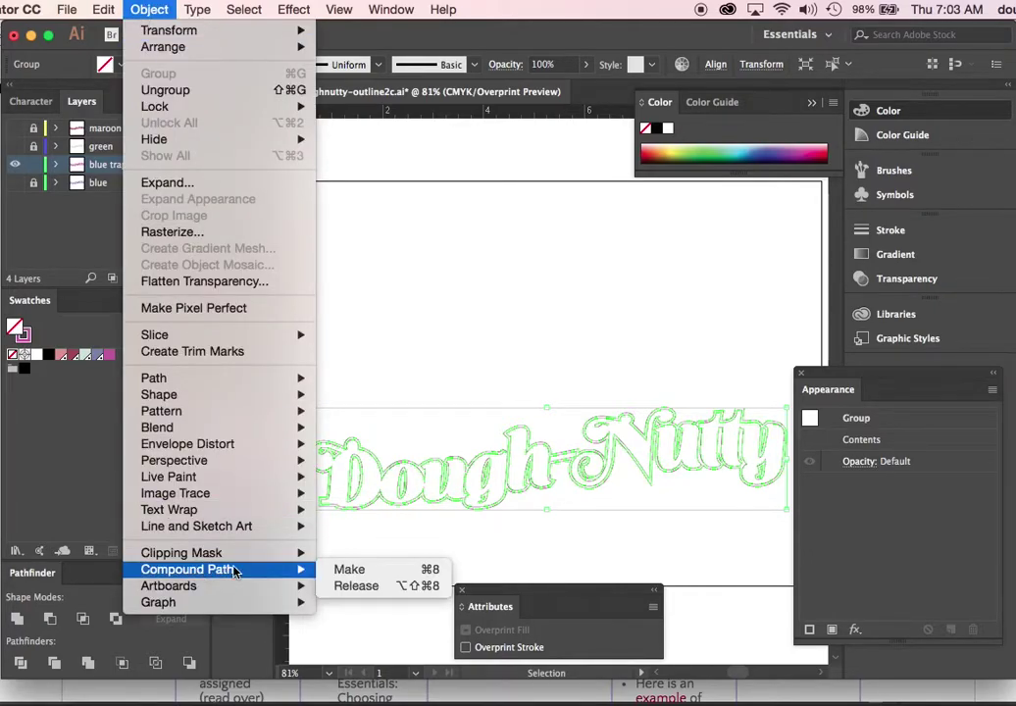
{"action": "left_click", "coordinate": [355, 585]}
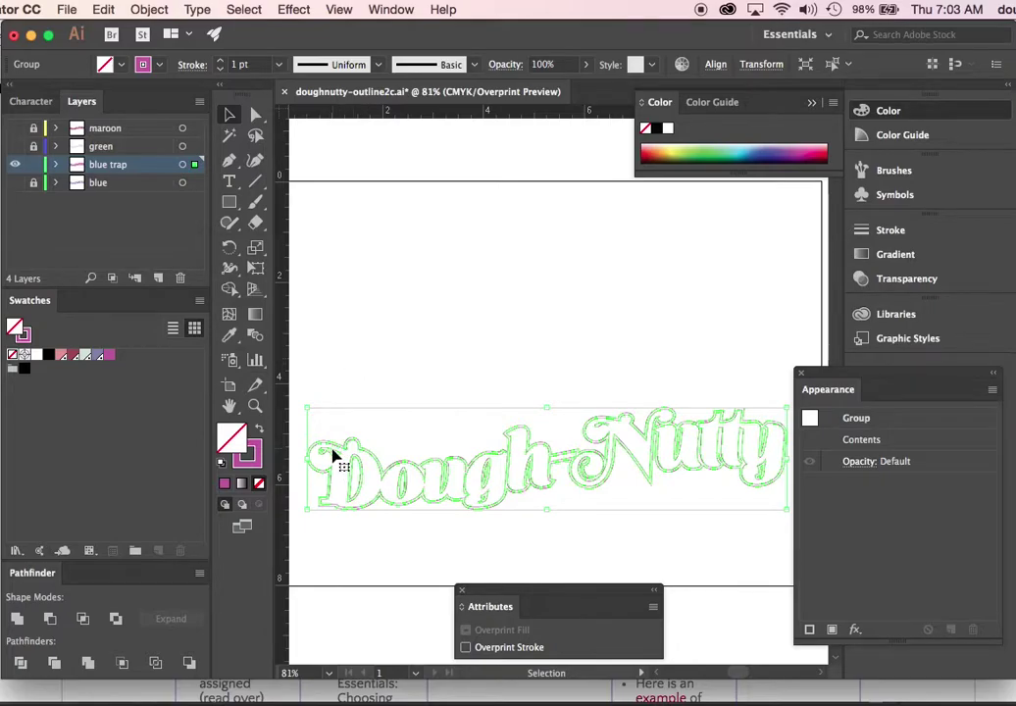
{"action": "left_click", "coordinate": [152, 9]}
{"action": "left_click", "coordinate": [154, 9]}
{"action": "left_click", "coordinate": [138, 9]}
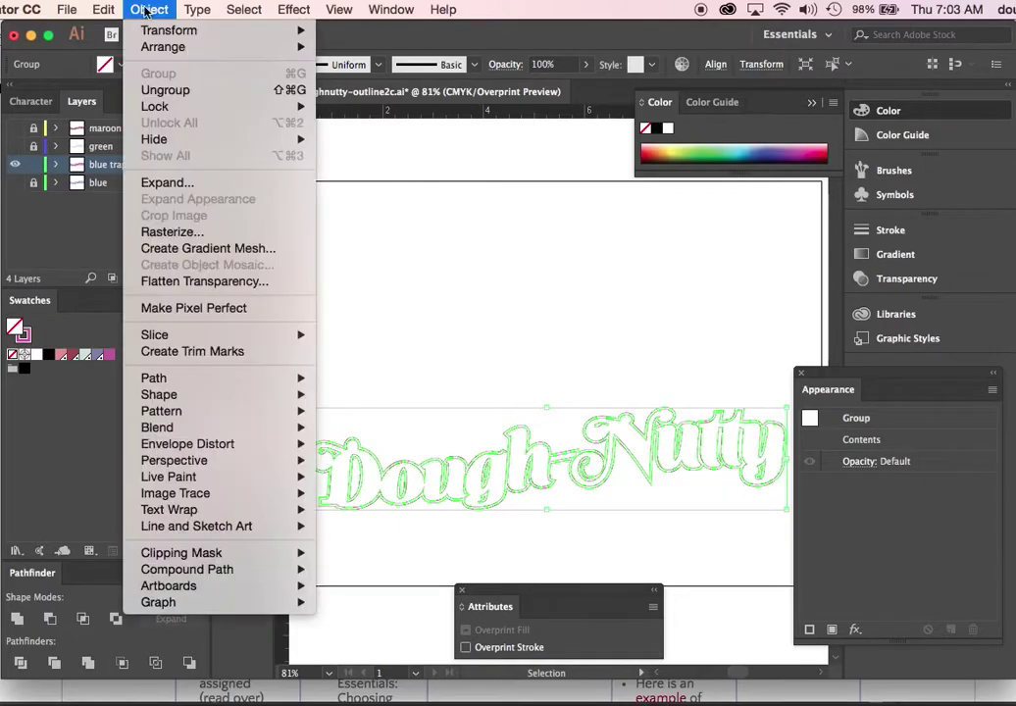
{"action": "left_click", "coordinate": [163, 92]}
- Pull the outermost contour away from the lettering and delete it, keeping the inner letter outlines
{"action": "key", "text": "a"}
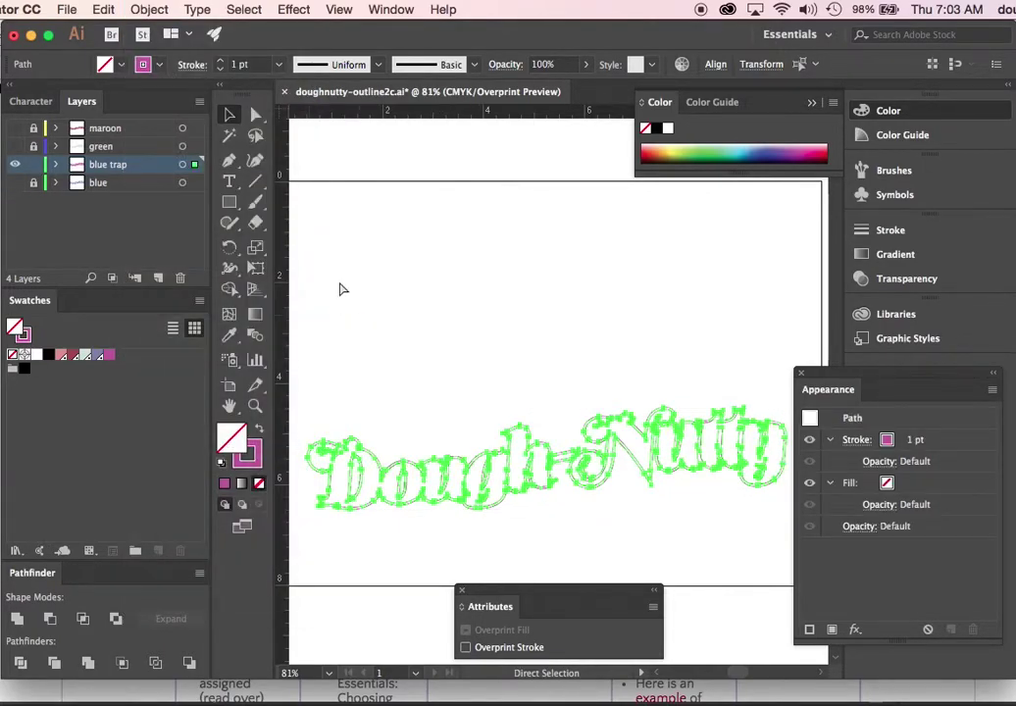
{"action": "key", "text": "super+space"}
{"action": "key", "text": "Escape"}
{"action": "left_click_drag", "start_coordinate": [465, 363], "coordinate": [667, 530]}
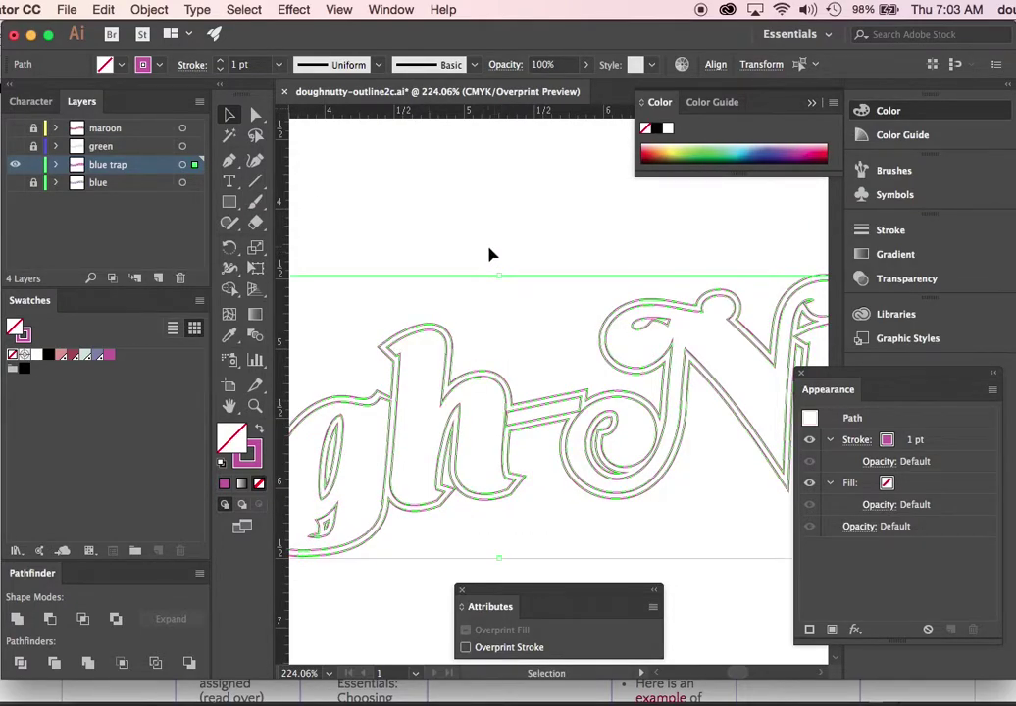
{"action": "left_click", "coordinate": [467, 392]}
{"action": "left_click", "coordinate": [466, 390]}
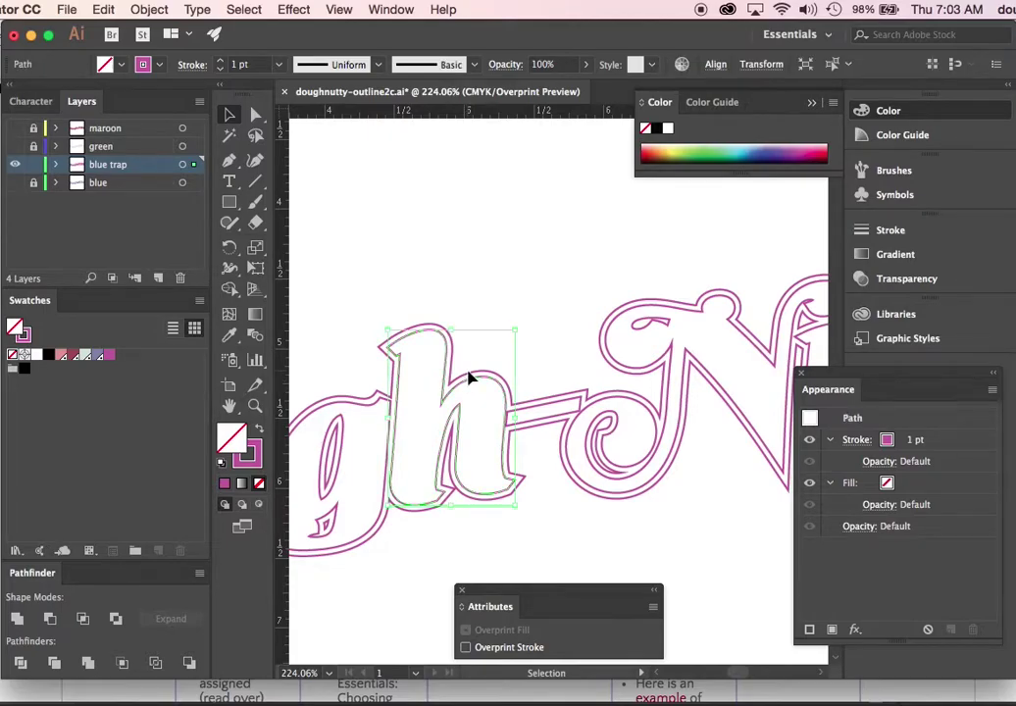
{"action": "left_click", "coordinate": [469, 378]}
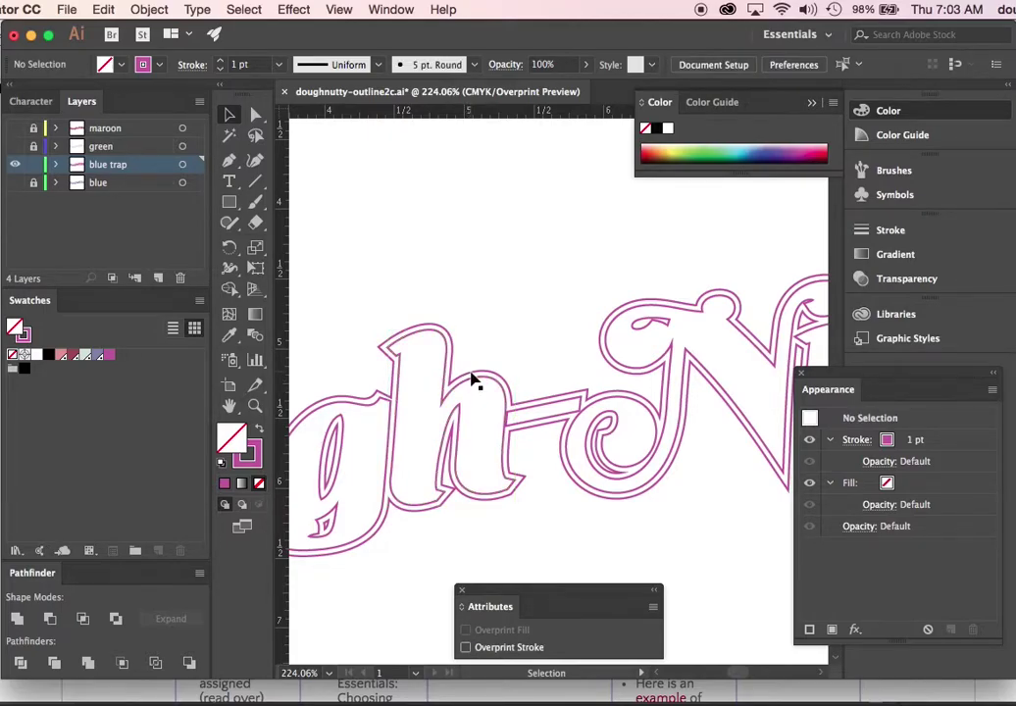
{"action": "left_click", "coordinate": [471, 375]}
{"action": "left_click_drag", "start_coordinate": [472, 375], "coordinate": [483, 244]}
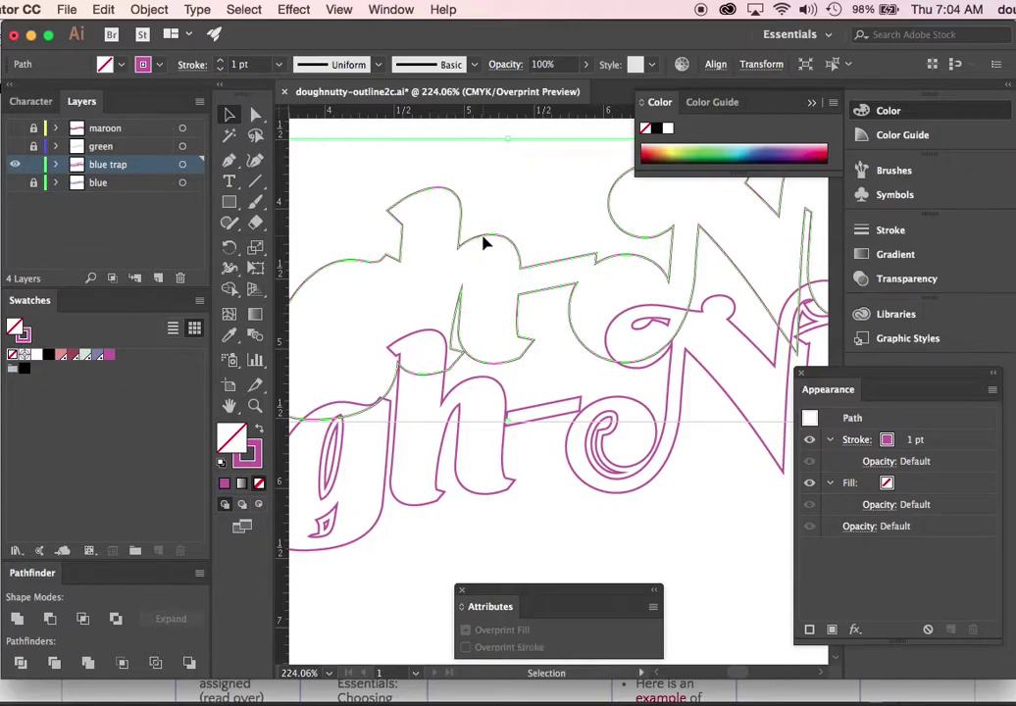
{"action": "key", "text": "Delete"}
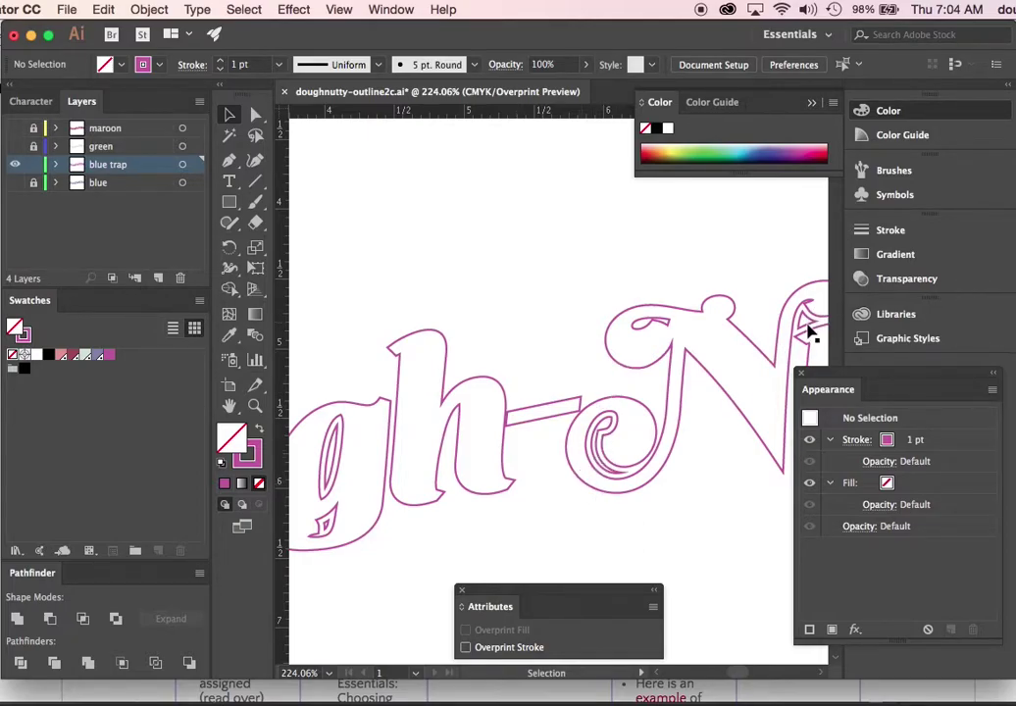
- Delete the extra inner contours within the N, its swirl and the openings of the g
{"action": "left_click", "coordinate": [806, 326]}
{"action": "key", "text": "super+shift+a"}
{"action": "left_click", "coordinate": [604, 468]}
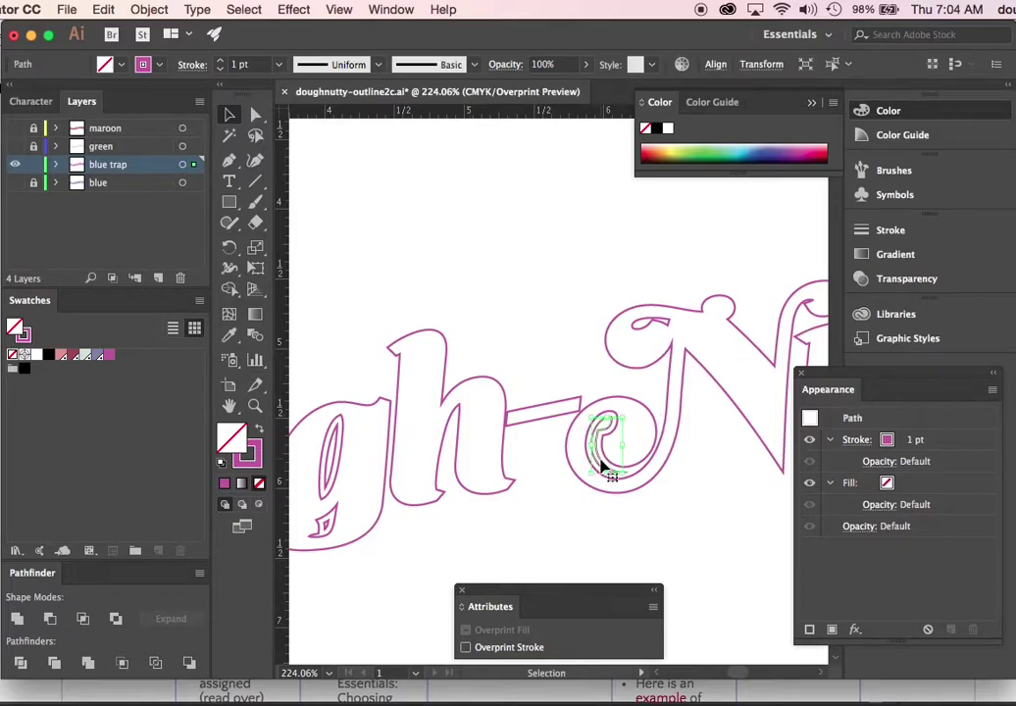
{"action": "key", "text": "super+shift+a"}
{"action": "left_click", "coordinate": [334, 450]}
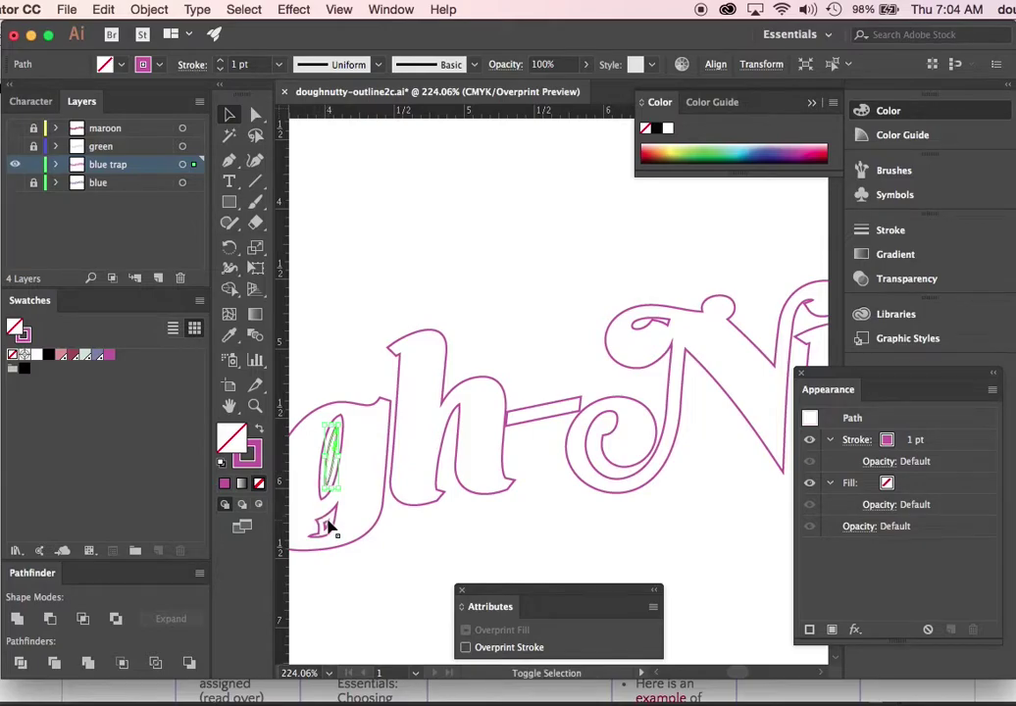
{"action": "key", "text": "super+shift+a"}
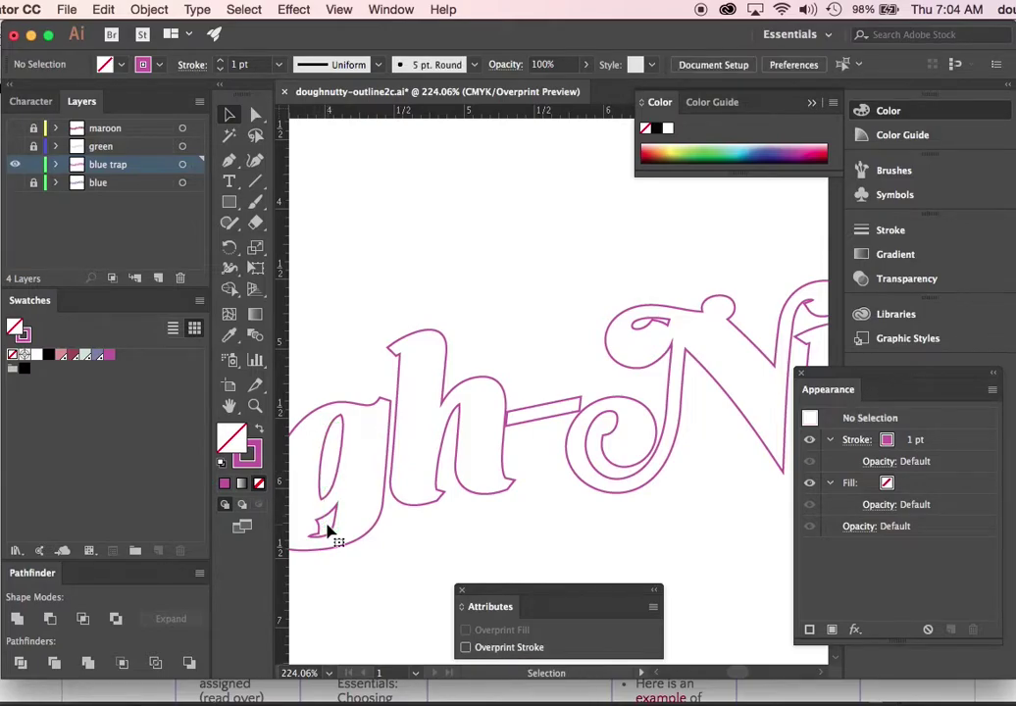
- Delete the extra inner contours in the u, the o, the D and the D's curled flourish
{"action": "scroll", "coordinate": [328, 533], "scroll_direction": "left", "scroll_amount": 10}
{"action": "scroll", "coordinate": [329, 533], "scroll_direction": "down", "scroll_amount": 3}
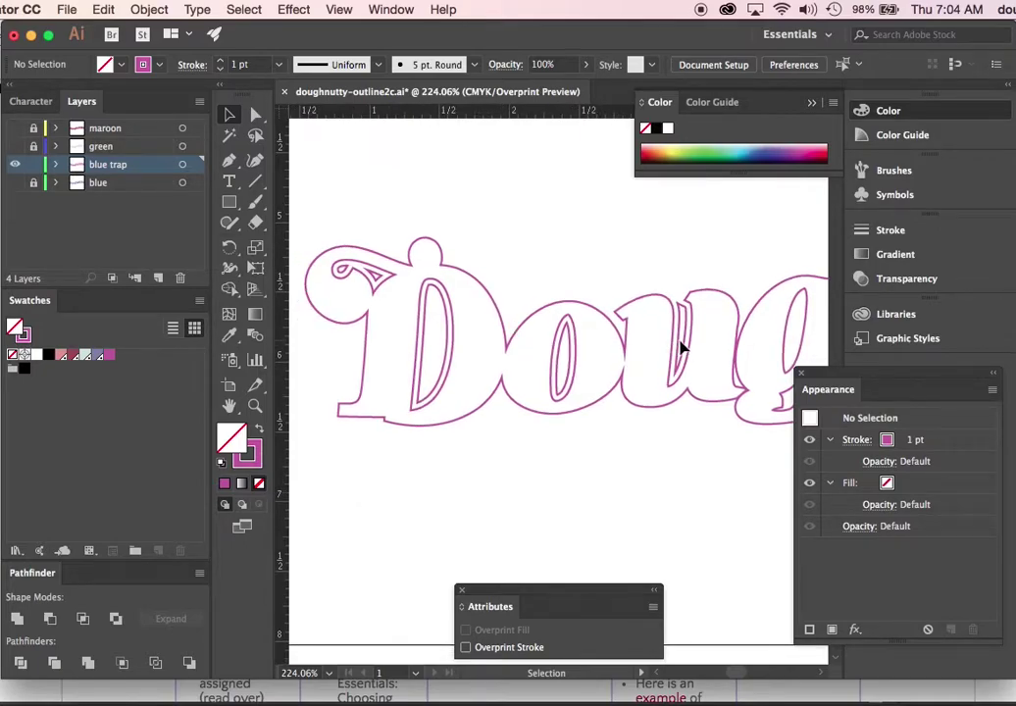
{"action": "left_click", "coordinate": [681, 345]}
{"action": "left_click", "coordinate": [571, 365], "text": "shift"}
{"action": "left_click", "coordinate": [446, 361], "text": "shift"}
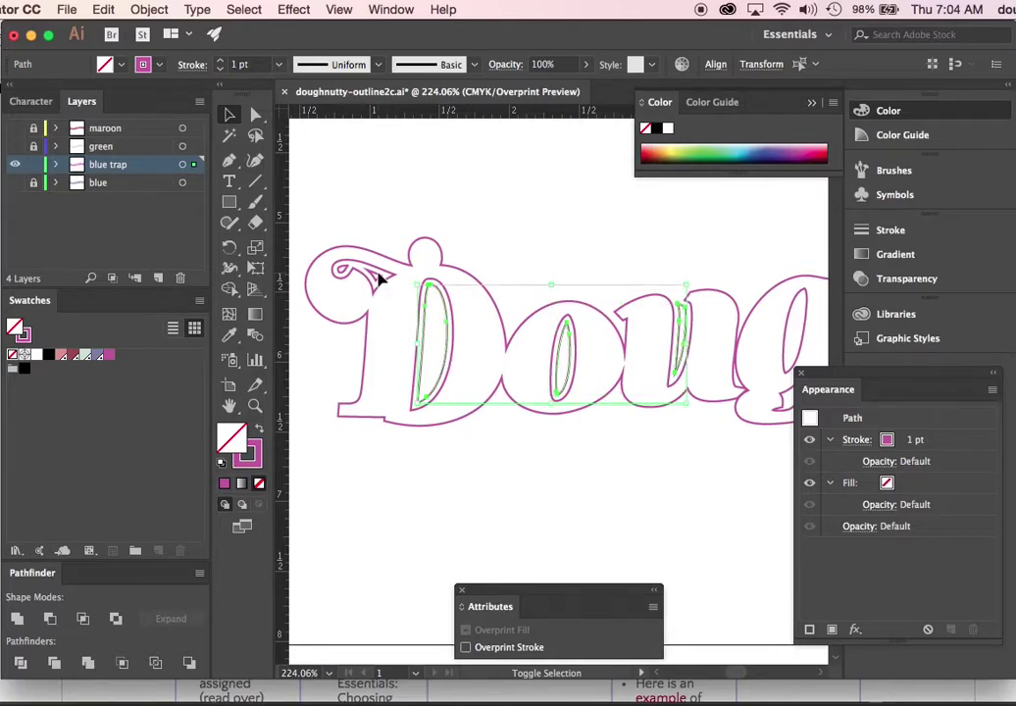
{"action": "left_click", "coordinate": [340, 270], "text": "shift"}
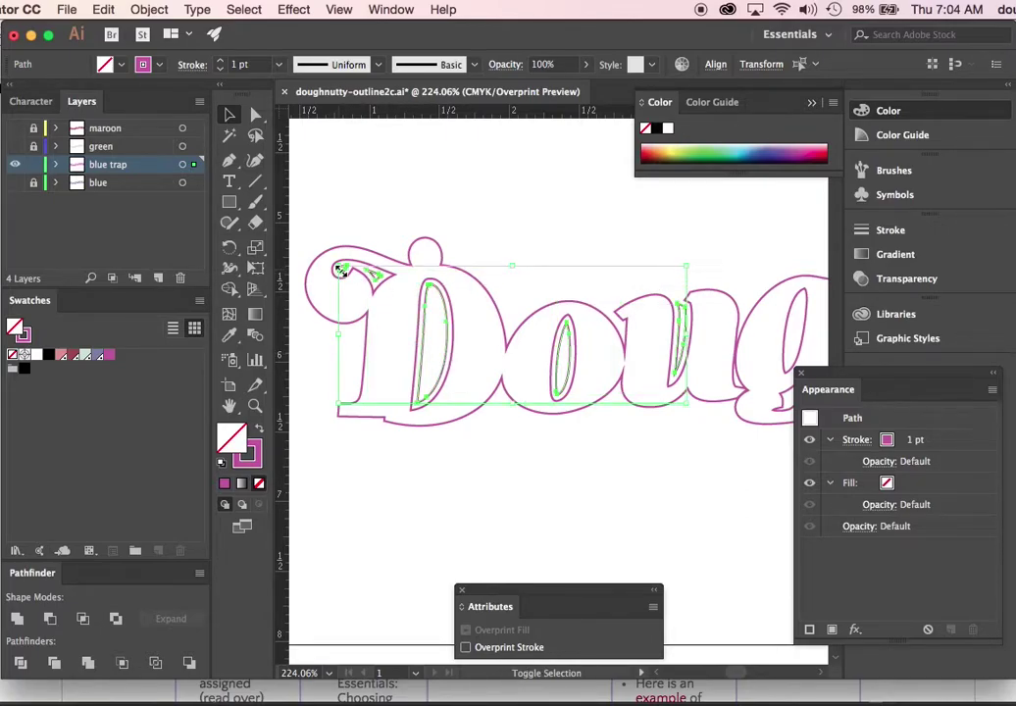
{"action": "key", "text": "super+shift+a"}
{"action": "scroll", "coordinate": [341, 271], "scroll_direction": "right", "scroll_amount": 15}
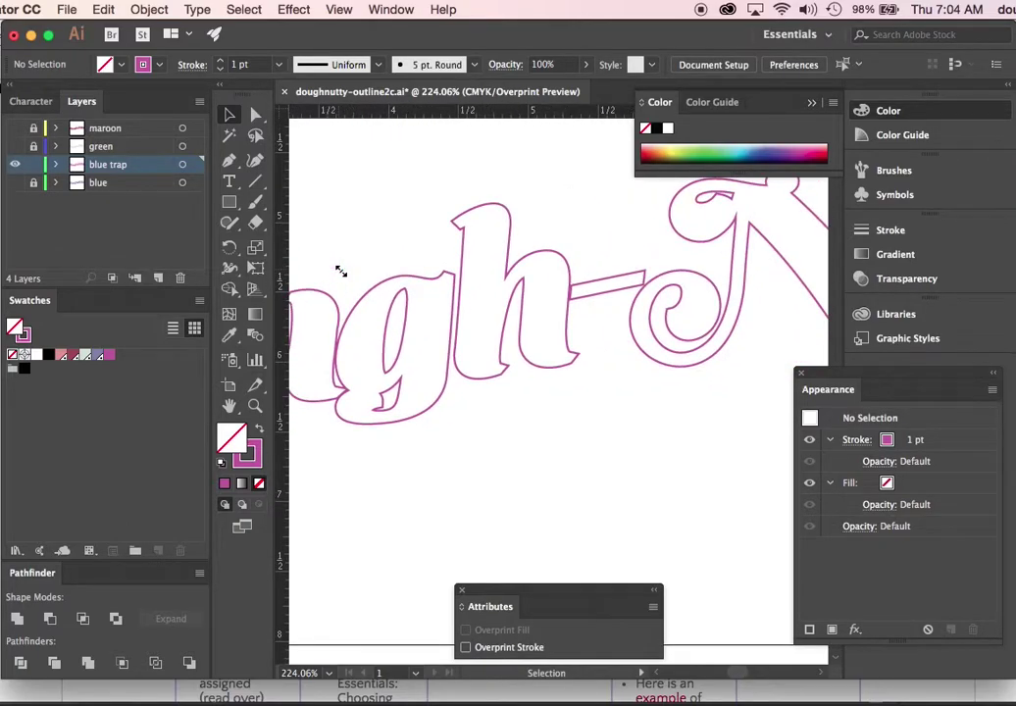
- Delete the extra inner contours in the u, both t's and the y of Nutty
{"action": "scroll", "coordinate": [340, 270], "scroll_direction": "right", "scroll_amount": 6}
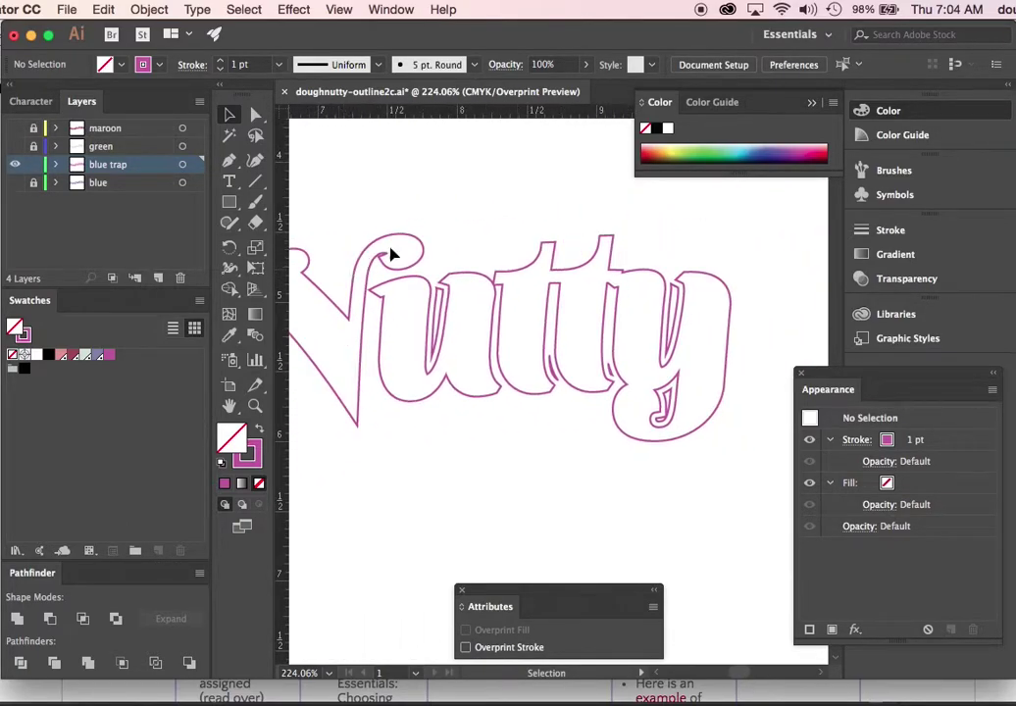
{"action": "left_click", "coordinate": [438, 329]}
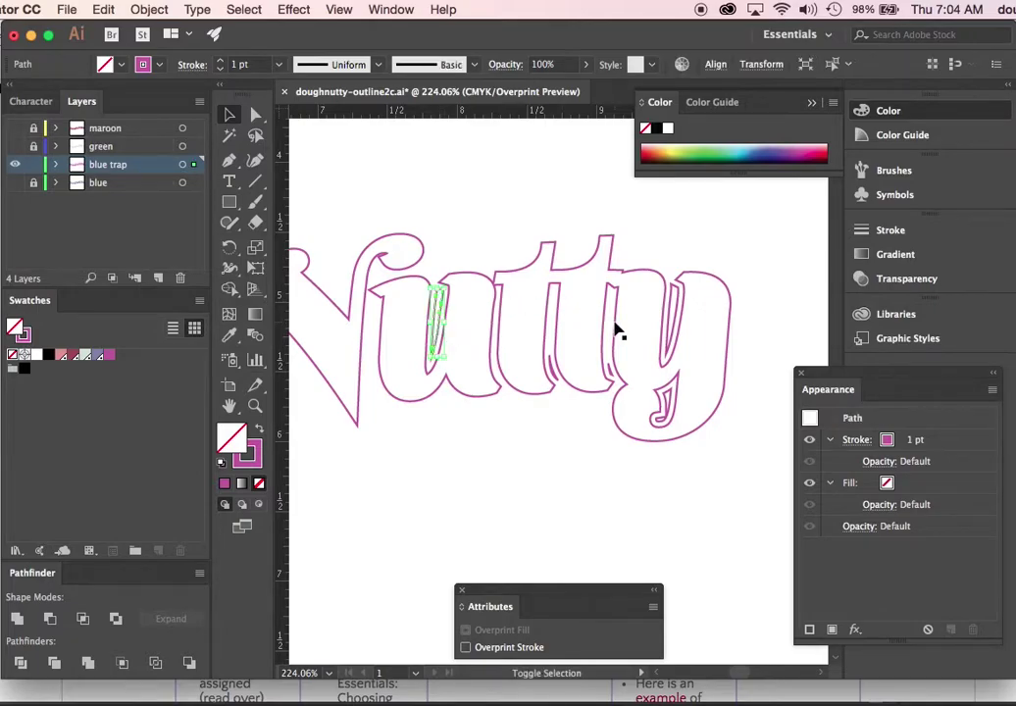
{"action": "left_click", "coordinate": [552, 380], "text": "shift"}
{"action": "left_click", "coordinate": [609, 373], "text": "shift"}
{"action": "left_click", "coordinate": [673, 323], "text": "shift"}
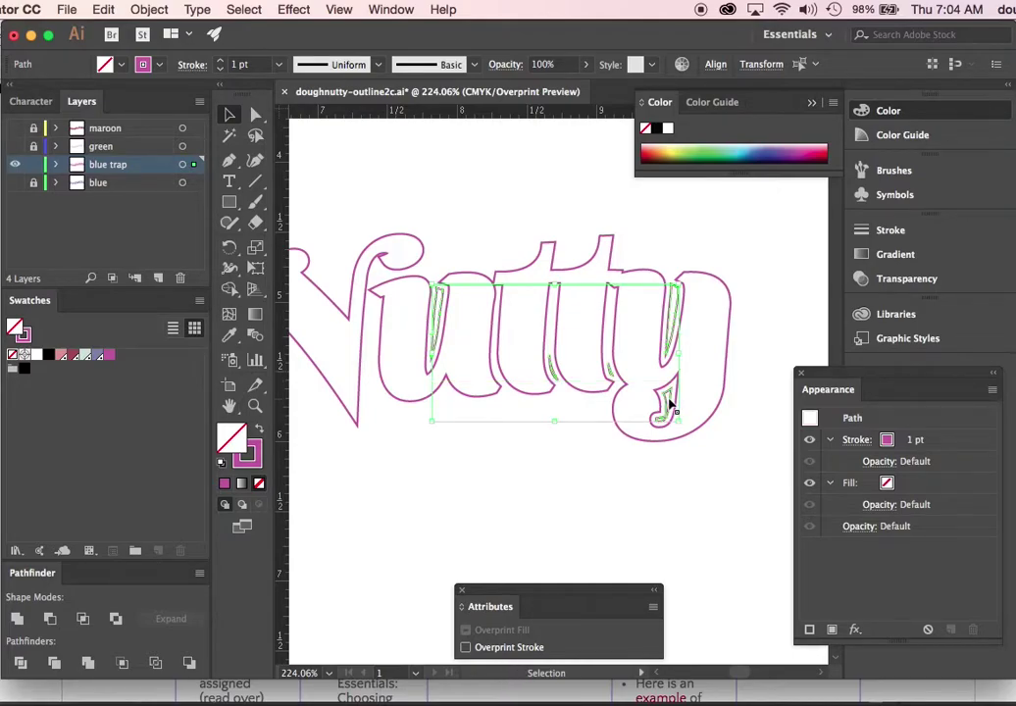
{"action": "key", "text": "Delete"}
- Show the green layer and check the cleaned-up trap outline against the green letters, turning the maroon layer on and off for comparison
{"action": "scroll", "coordinate": [673, 406], "scroll_direction": "left", "scroll_amount": 15}
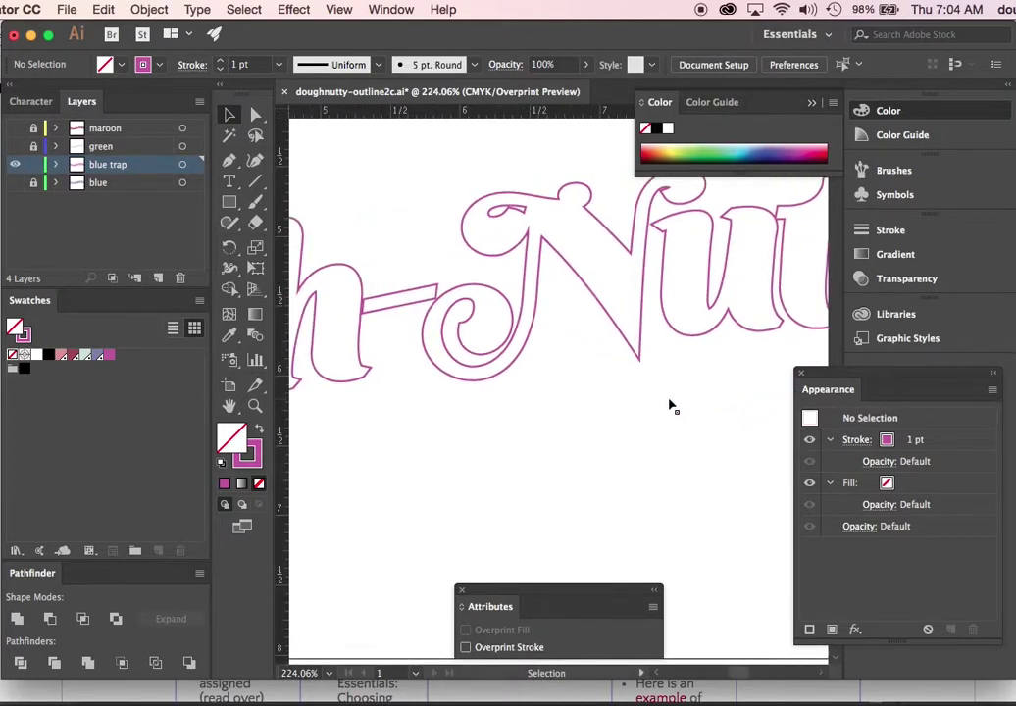
{"action": "scroll", "coordinate": [673, 405], "scroll_direction": "left", "scroll_amount": 15}
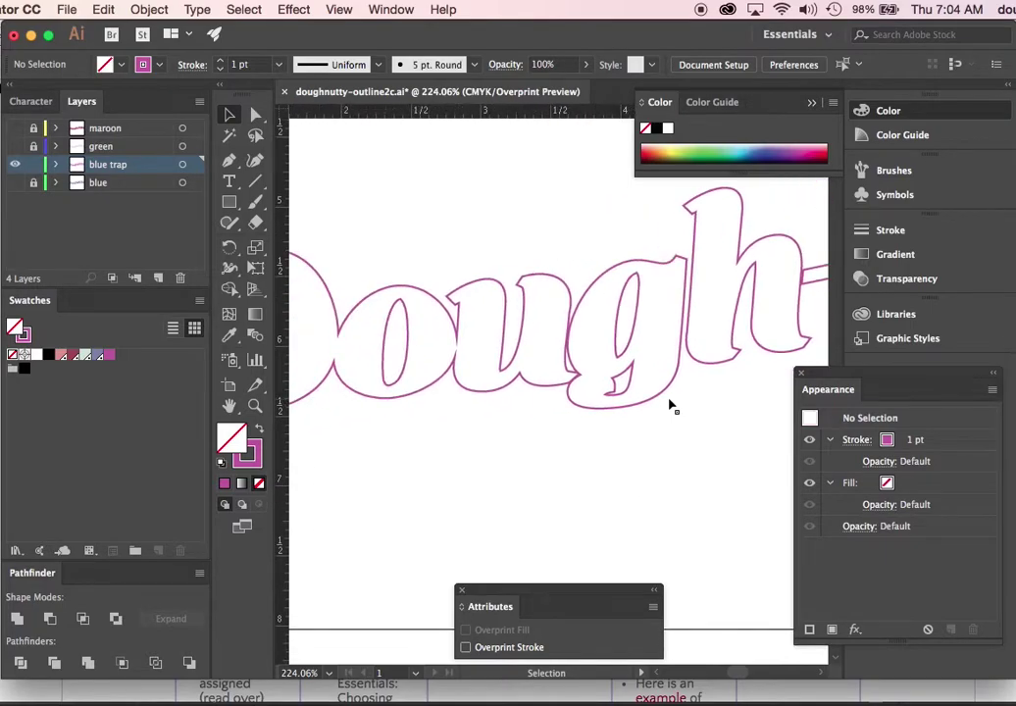
{"action": "scroll", "coordinate": [673, 405], "scroll_direction": "up", "scroll_amount": 1}
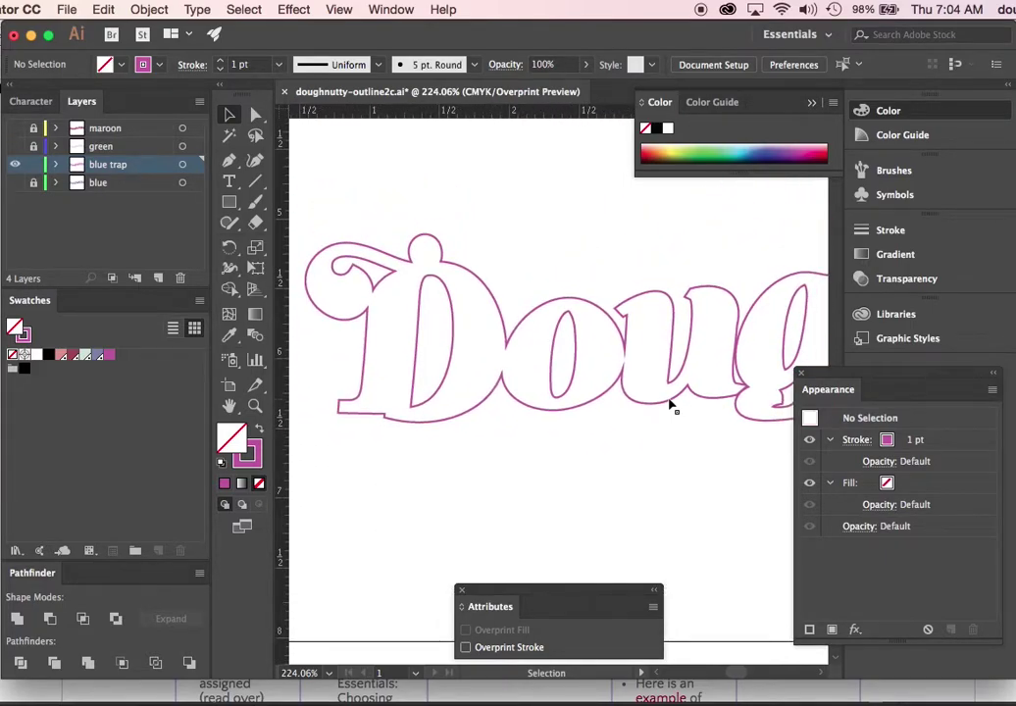
{"action": "left_click", "coordinate": [14, 149]}
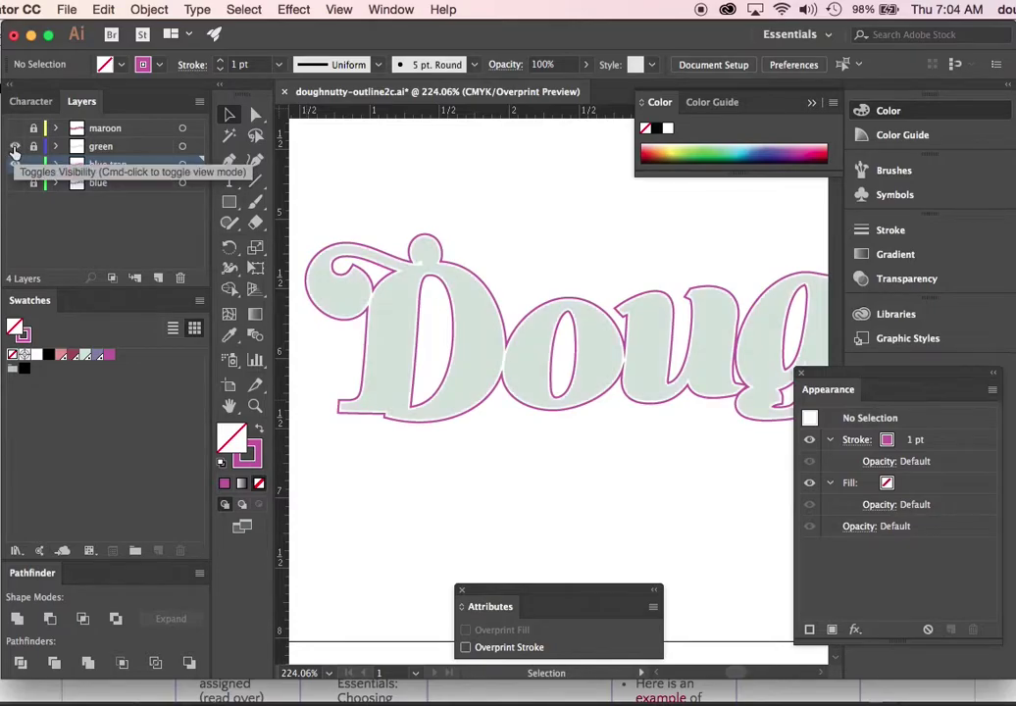
{"action": "scroll", "coordinate": [560, 363], "scroll_direction": "right", "scroll_amount": 5}
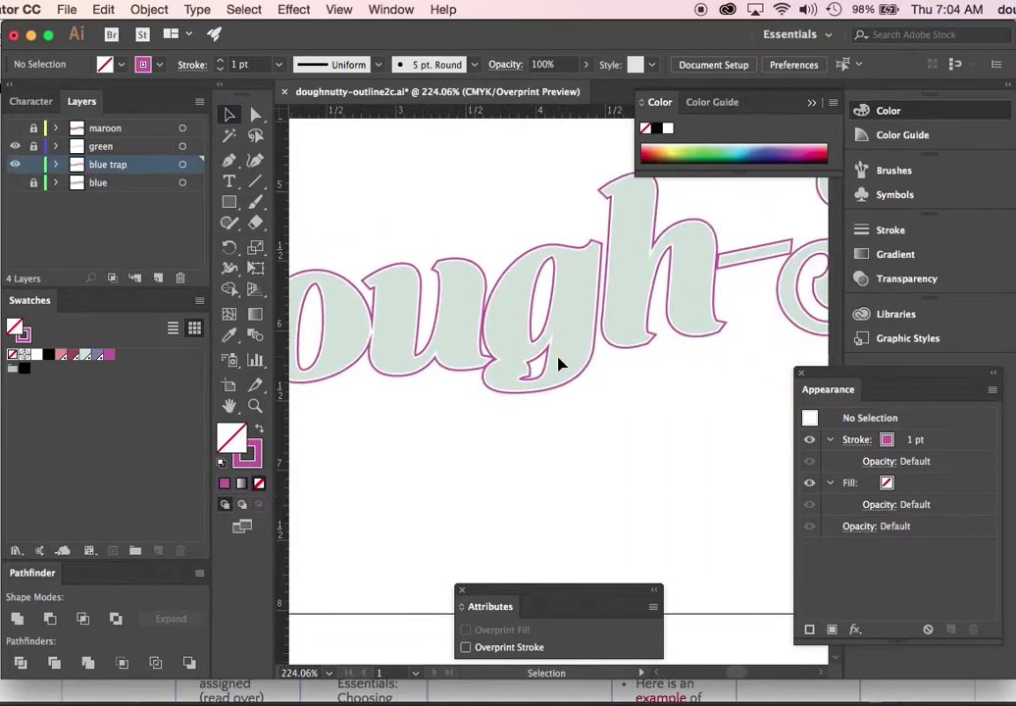
{"action": "scroll", "coordinate": [560, 361], "scroll_direction": "right", "scroll_amount": 2}
{"action": "scroll", "coordinate": [560, 361], "scroll_direction": "up", "scroll_amount": 3}
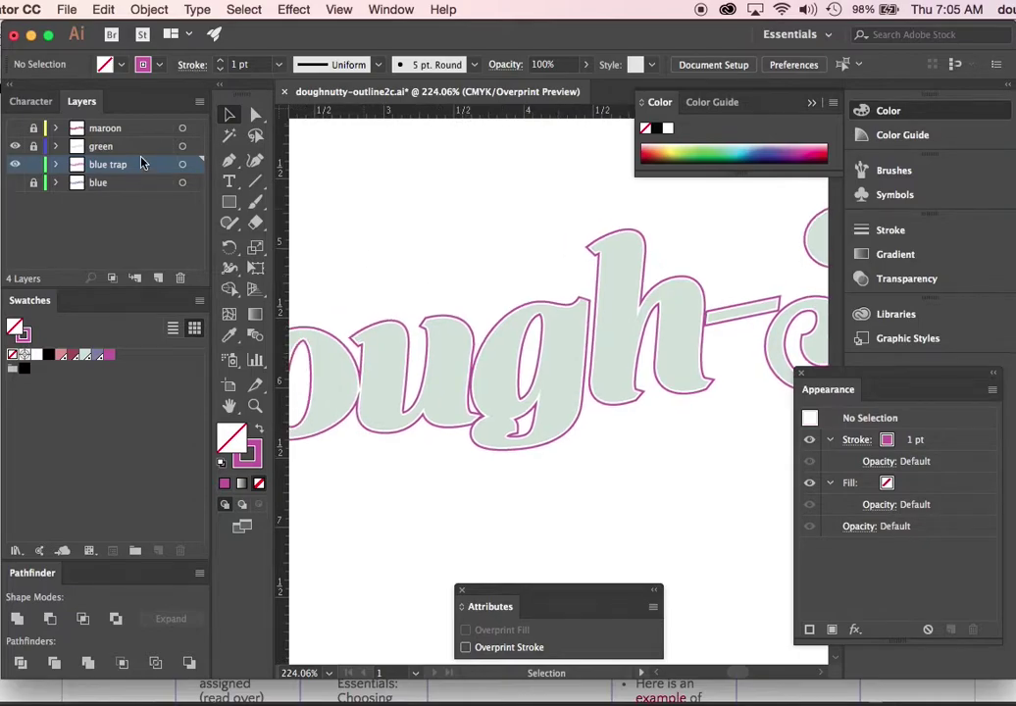
{"action": "left_click", "coordinate": [15, 129]}
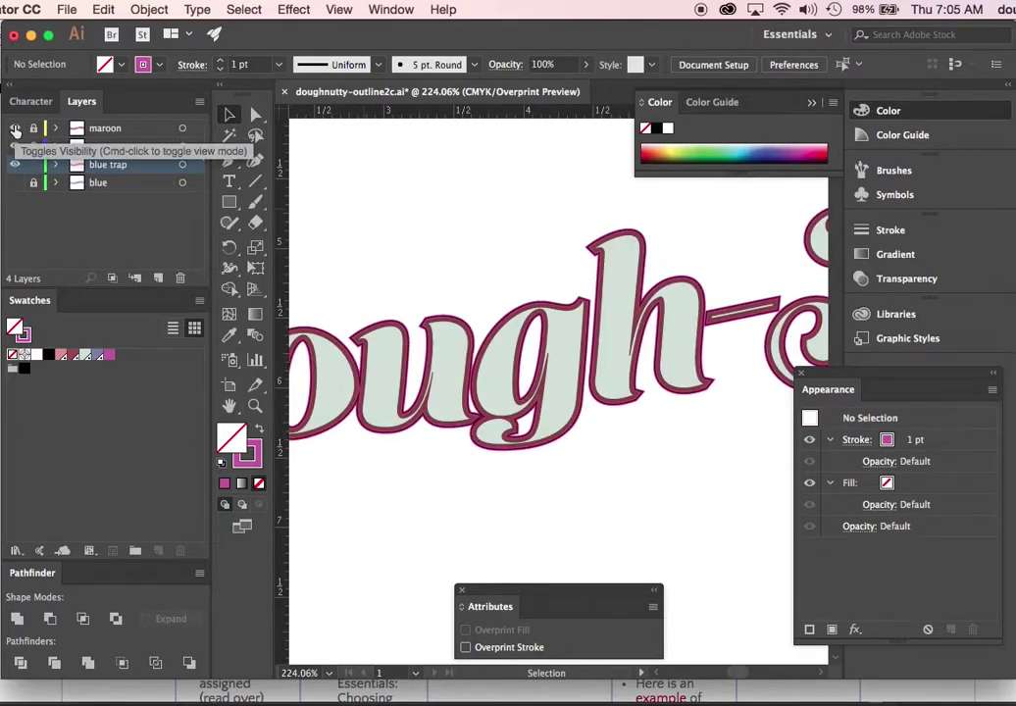
{"action": "left_click", "coordinate": [15, 129]}
{"action": "left_click", "coordinate": [15, 129]}
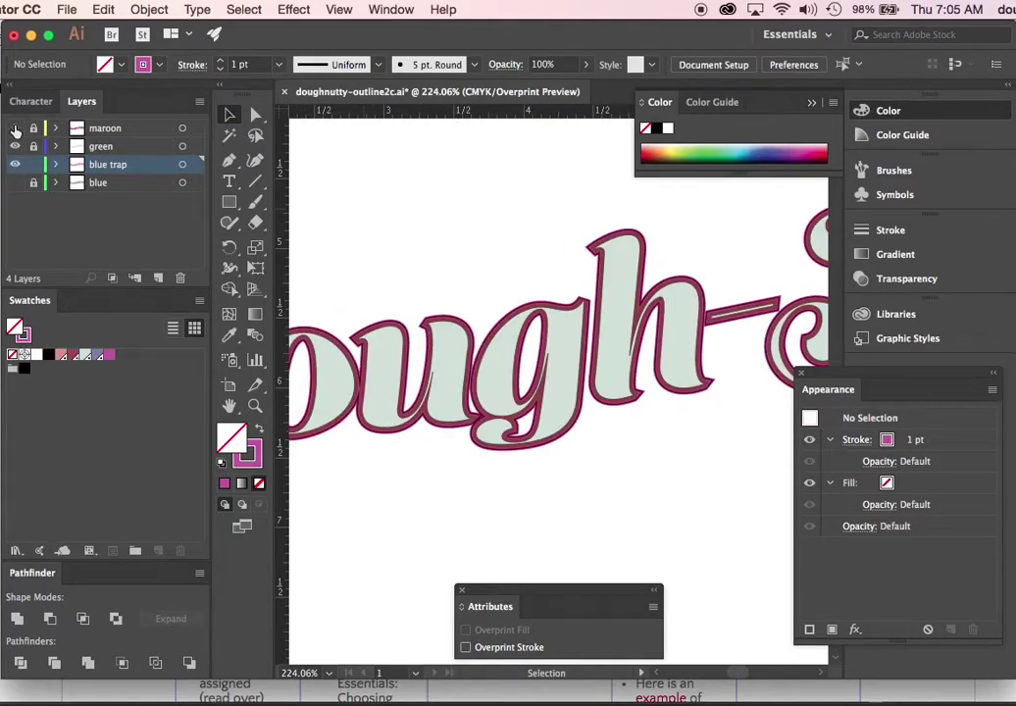
{"action": "left_click", "coordinate": [15, 129]}
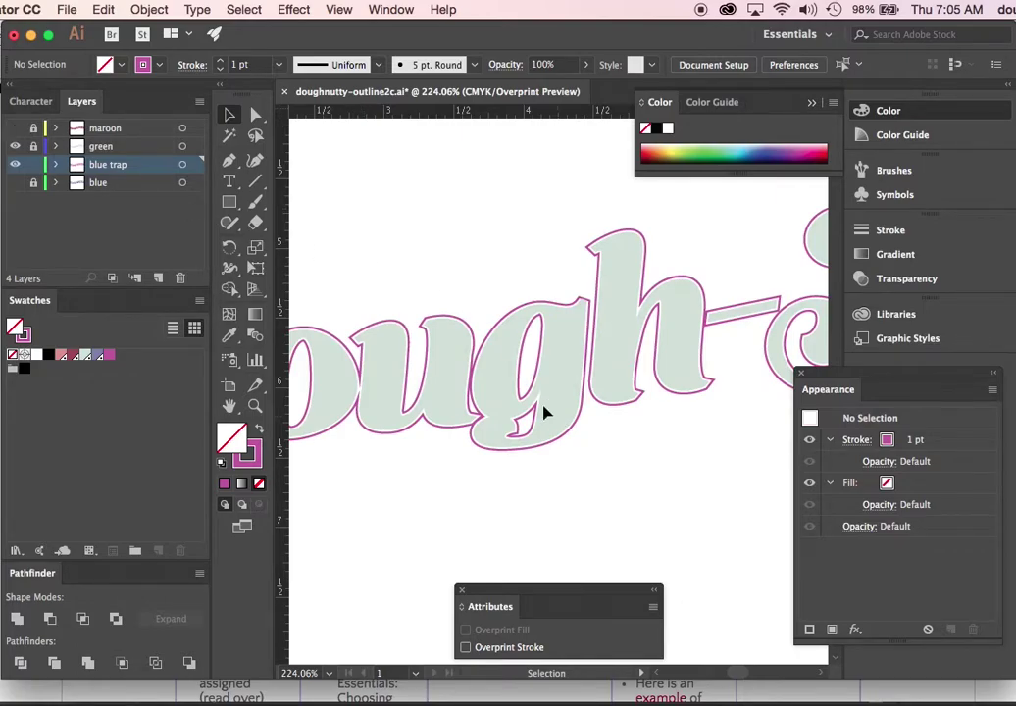
- Select all paths on the blue trap layer and give them a 3 pt stroke in the blue spot swatch
{"action": "left_click", "coordinate": [183, 167]}
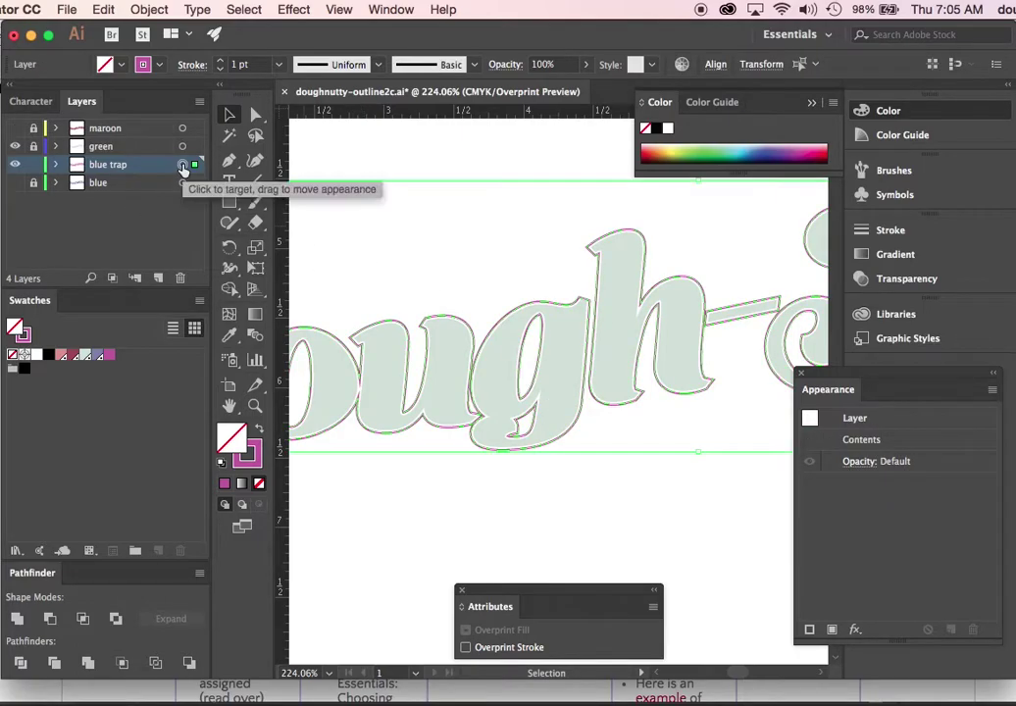
{"action": "left_click", "coordinate": [255, 457]}
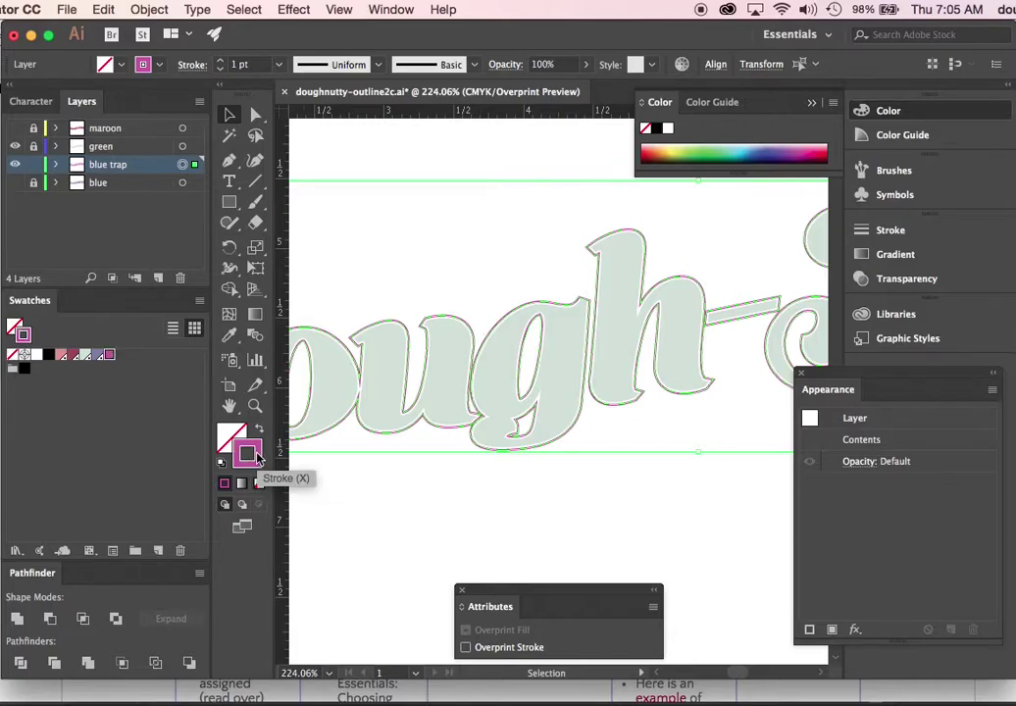
{"action": "left_click", "coordinate": [96, 355]}
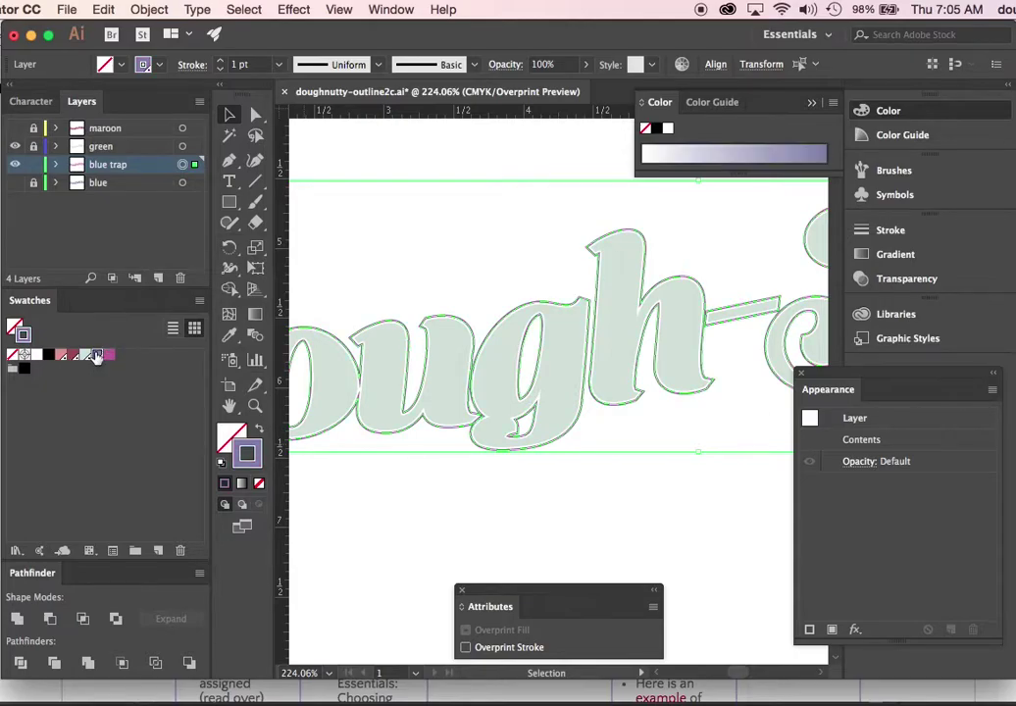
{"action": "left_click", "coordinate": [220, 61]}
{"action": "left_click", "coordinate": [221, 61]}
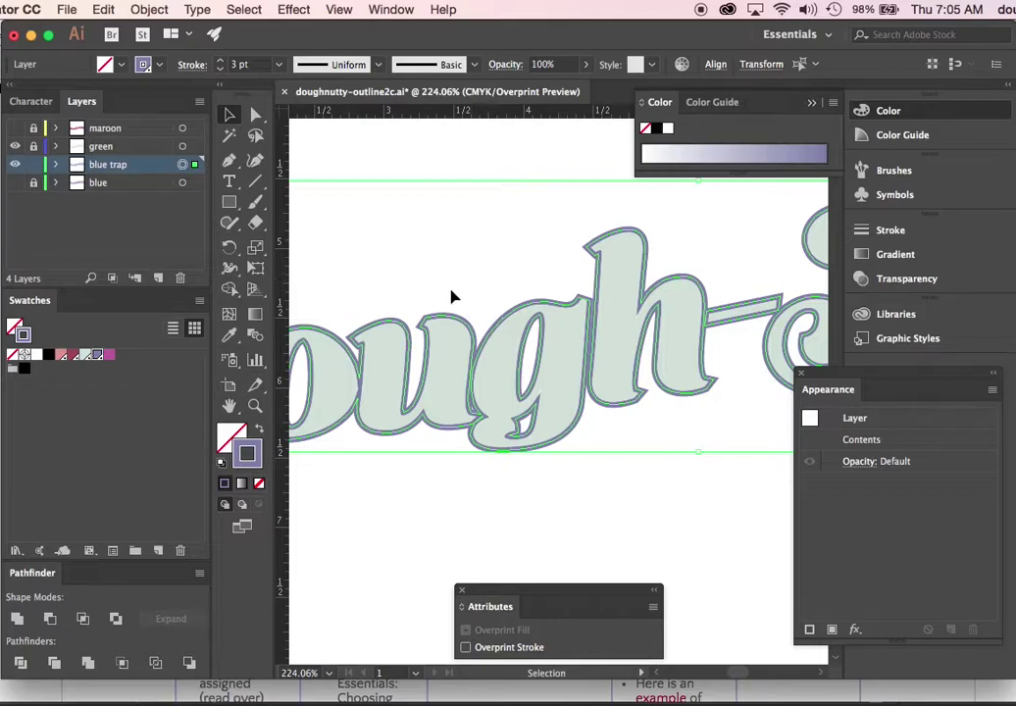
- Check the trap stroke with the maroon and blue layers shown, and isolate it by hiding every layer except blue trap
{"action": "left_click", "coordinate": [14, 128]}
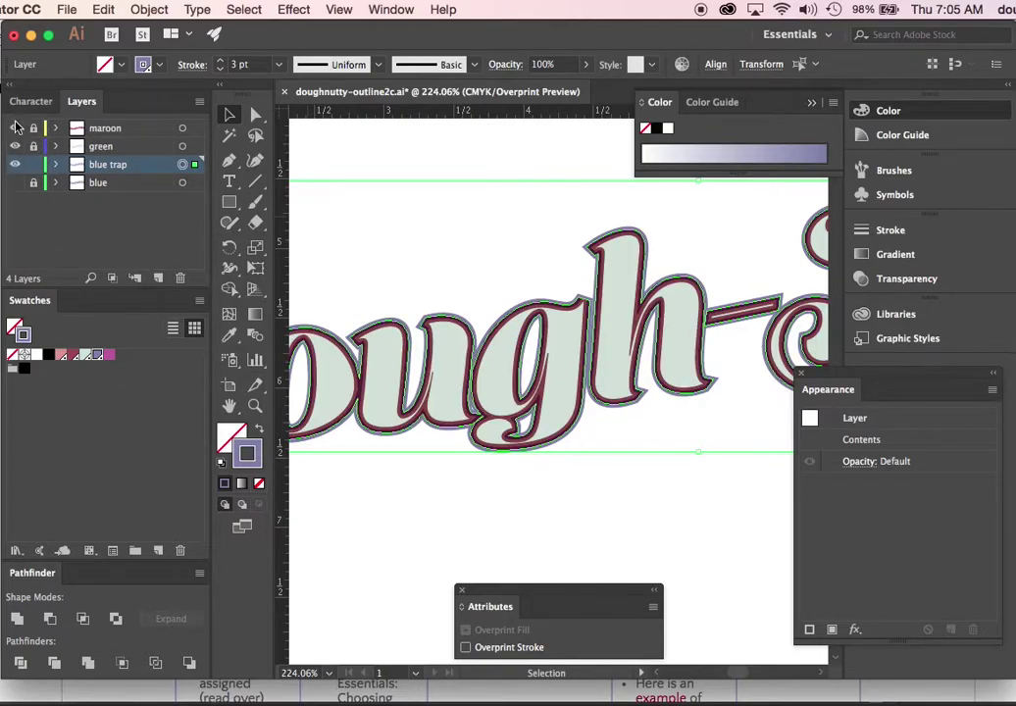
{"action": "left_click", "coordinate": [14, 184]}
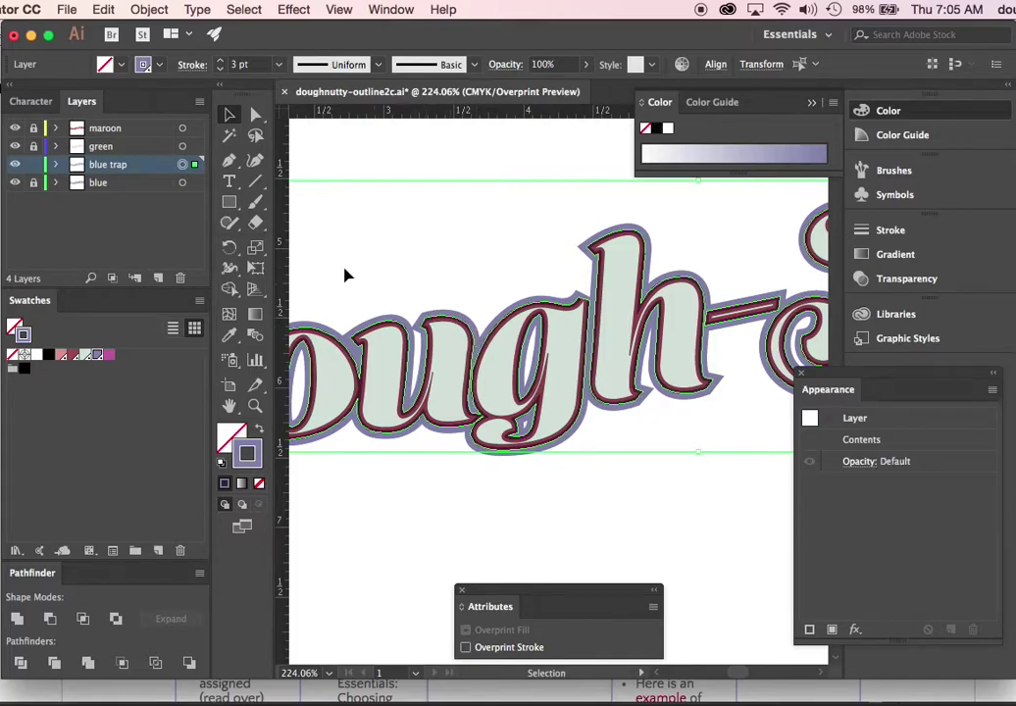
{"action": "left_click", "coordinate": [15, 183]}
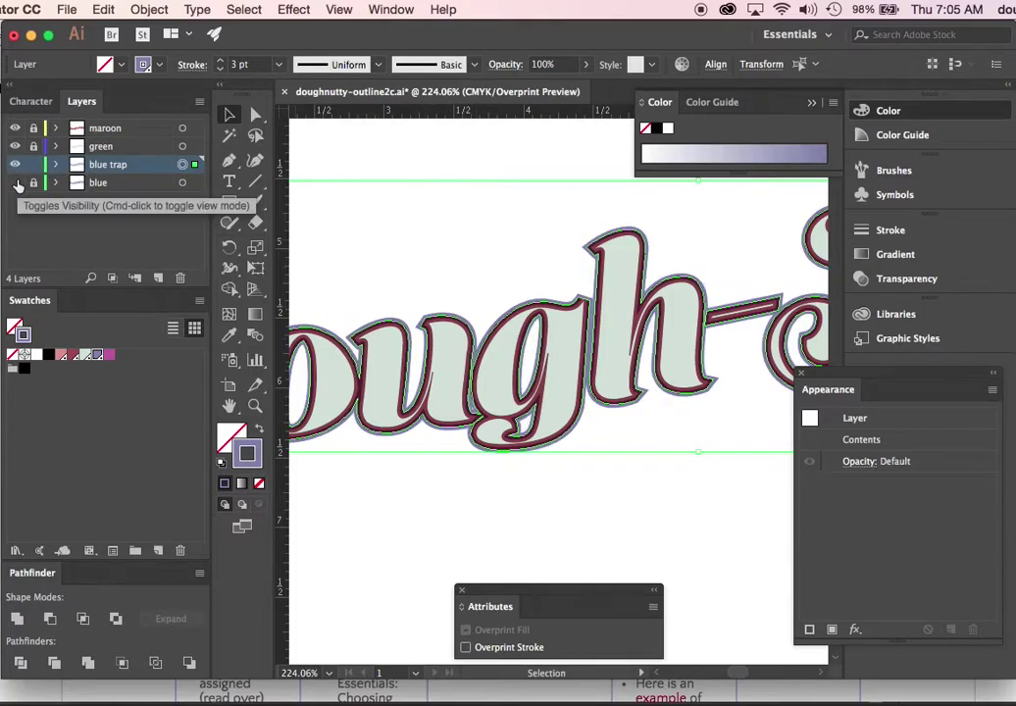
{"action": "left_click", "coordinate": [15, 146]}
{"action": "left_click", "coordinate": [28, 102]}
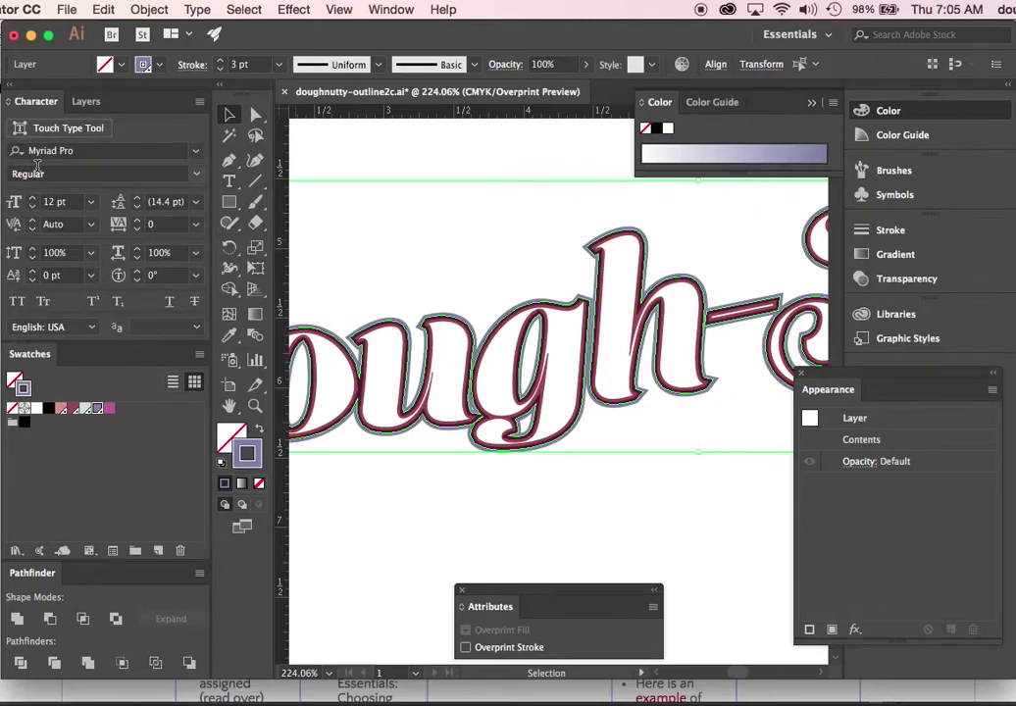
{"action": "left_click", "coordinate": [83, 102]}
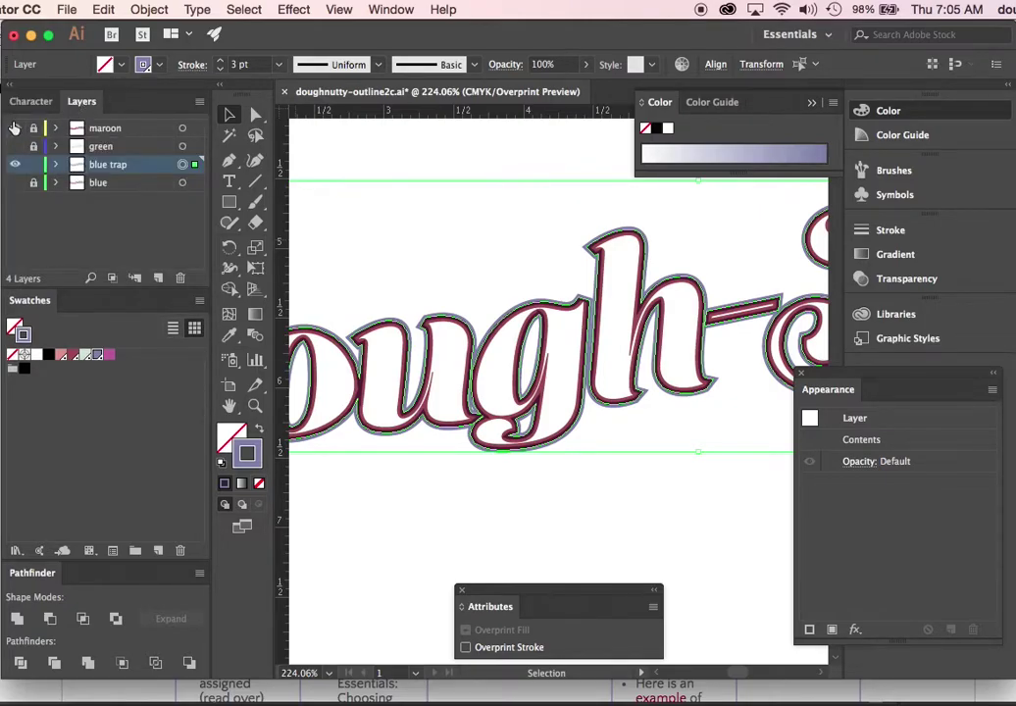
{"action": "left_click", "coordinate": [15, 129]}
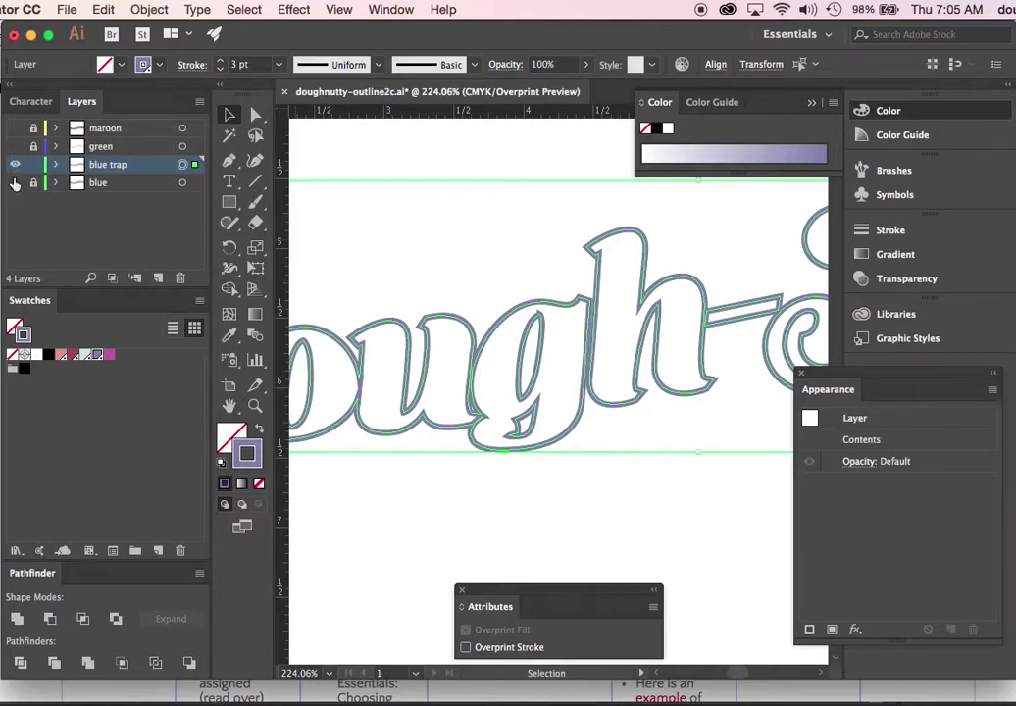
- Compare the trap with and without the blue layer, show all four layers and deselect the artwork
{"action": "left_click", "coordinate": [15, 184]}
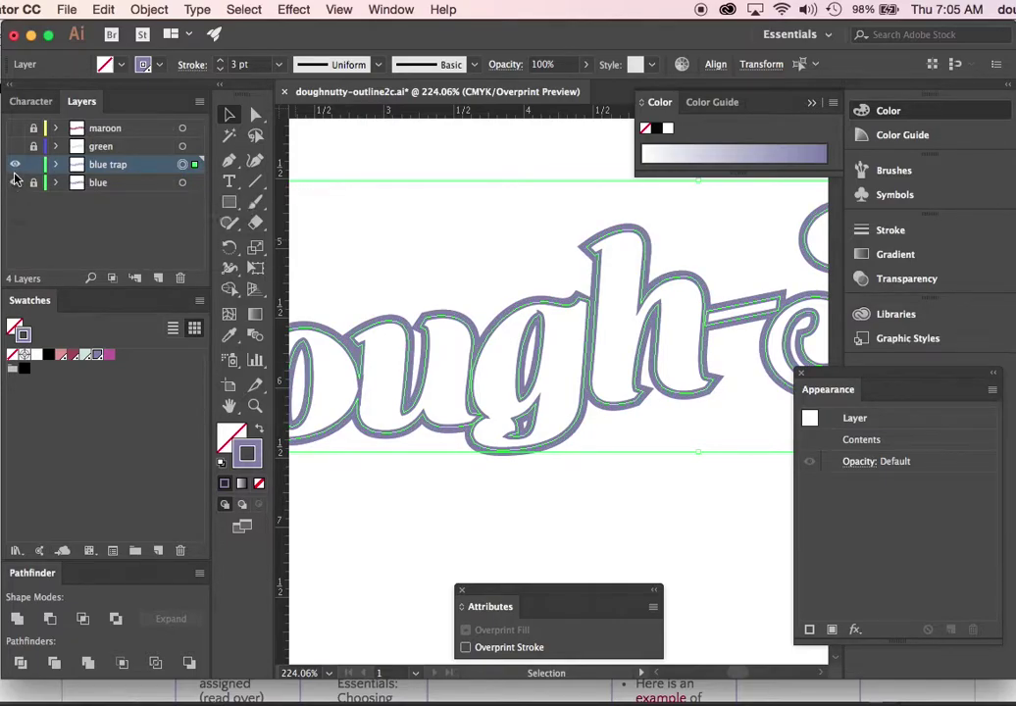
{"action": "left_click", "coordinate": [15, 183]}
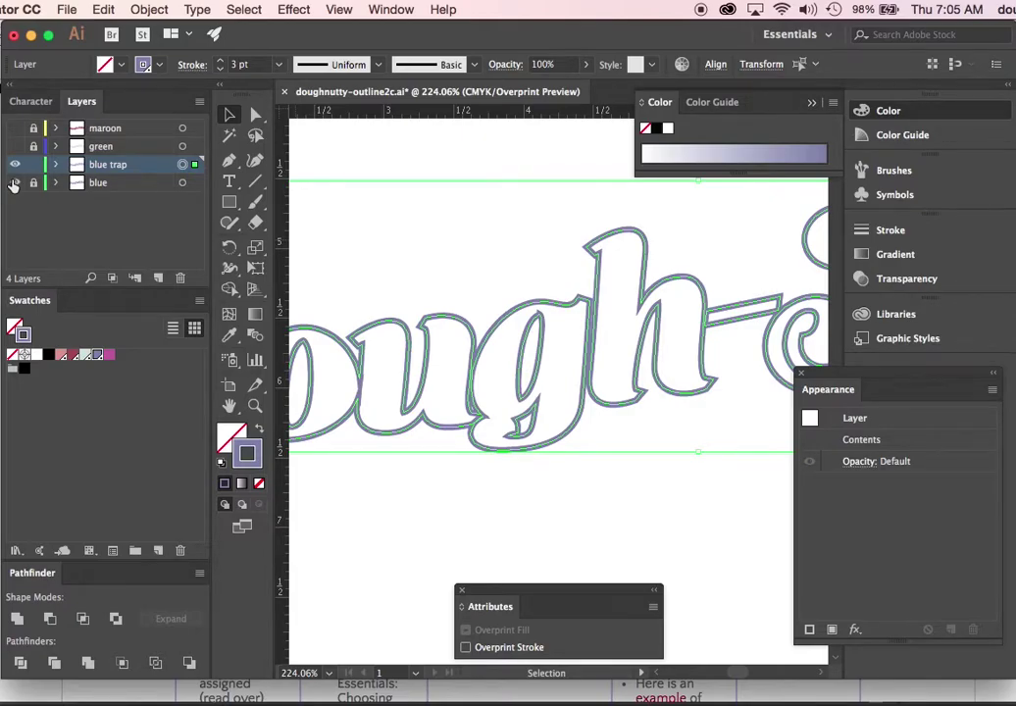
{"action": "left_click", "coordinate": [14, 183]}
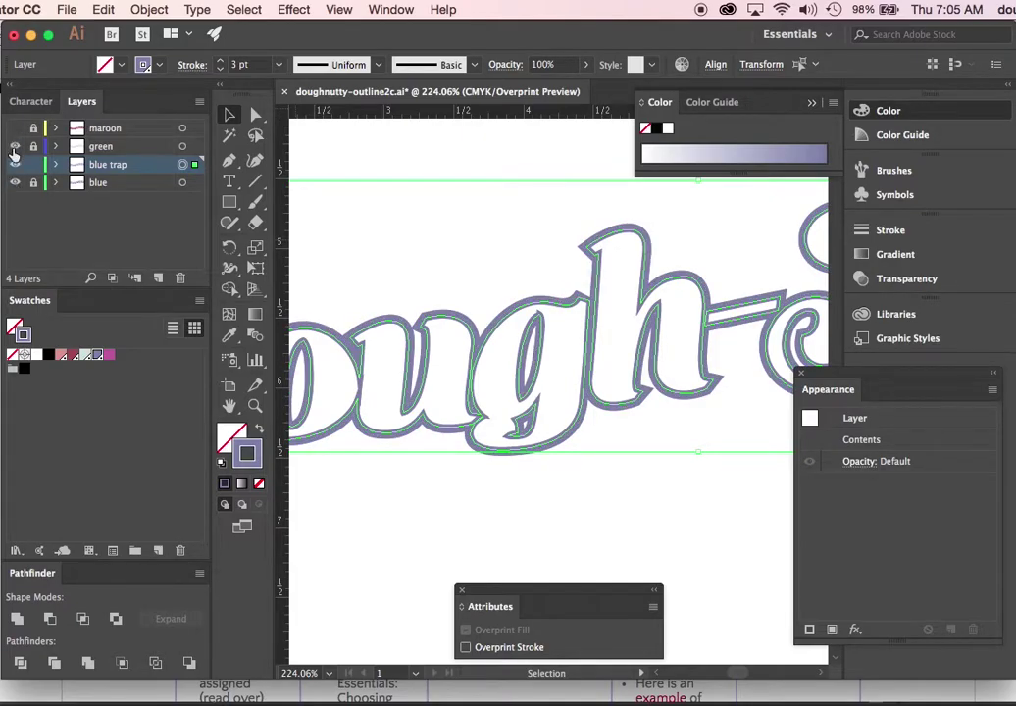
{"action": "left_click", "coordinate": [14, 146]}
{"action": "left_click", "coordinate": [15, 129]}
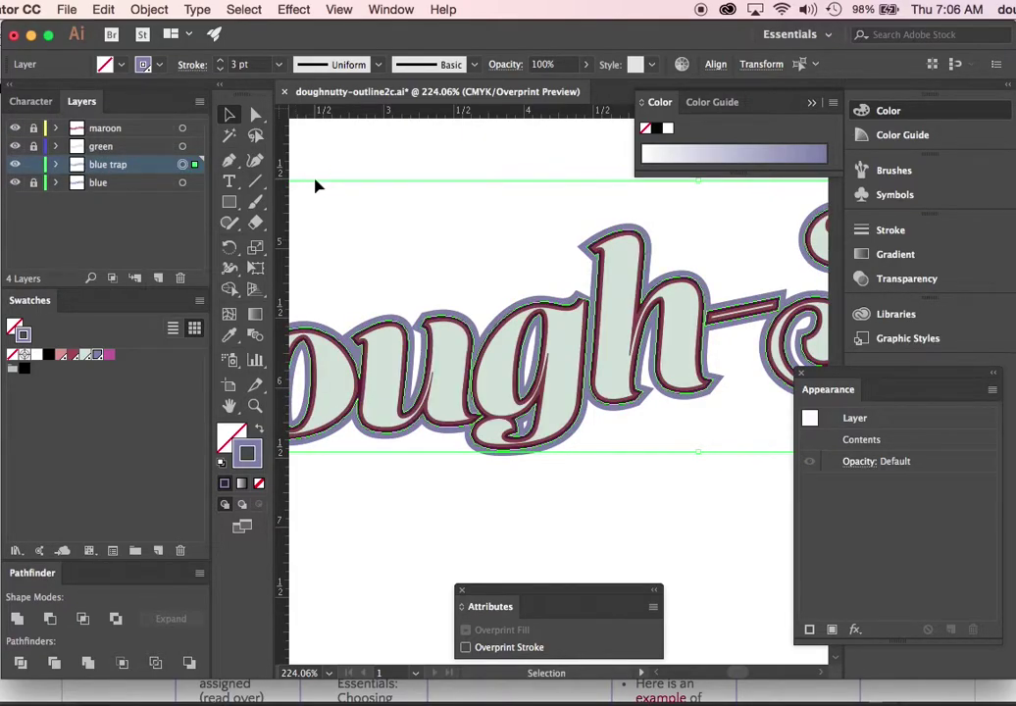
{"action": "left_click", "coordinate": [441, 166]}
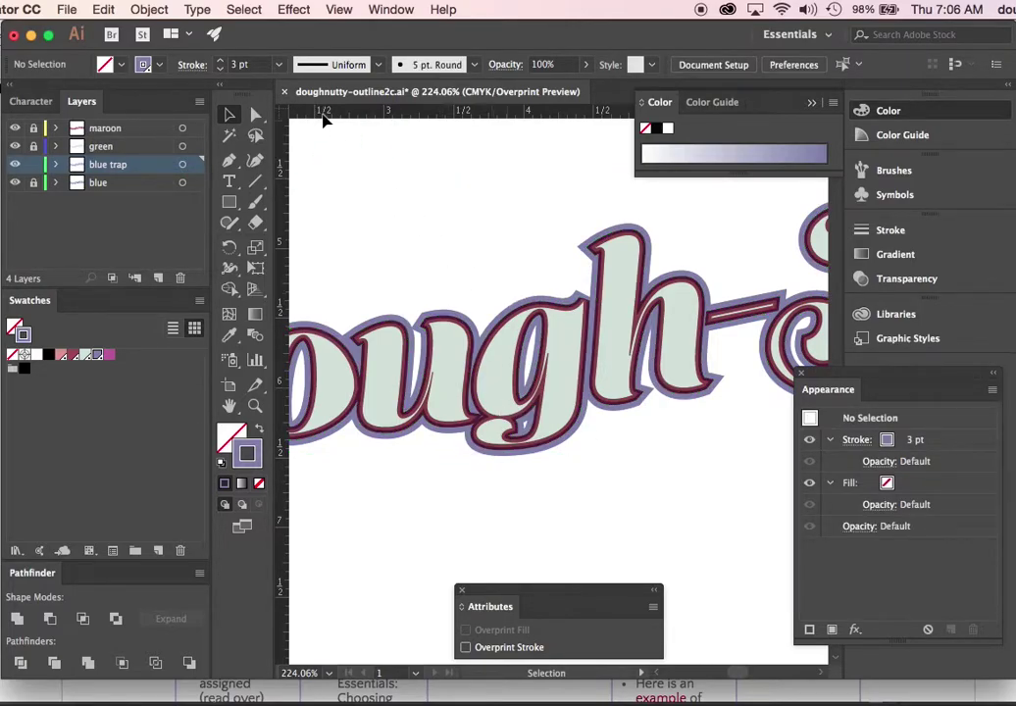
- Open the Separations Preview and hide the CMYK process plates
{"action": "left_click", "coordinate": [390, 10]}
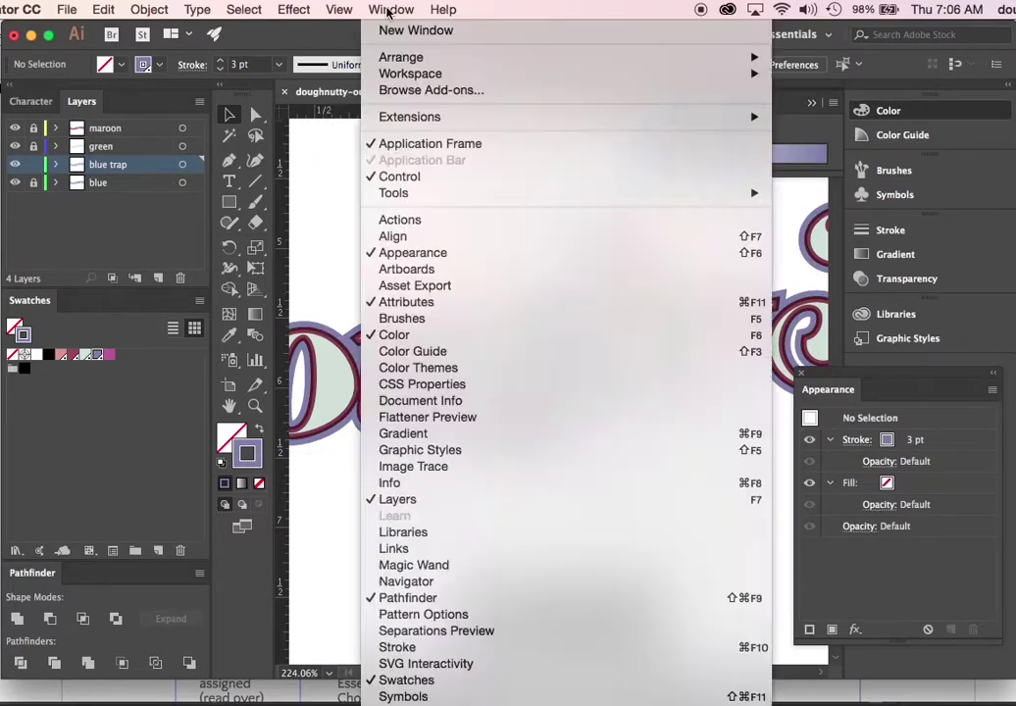
{"action": "left_click", "coordinate": [387, 632]}
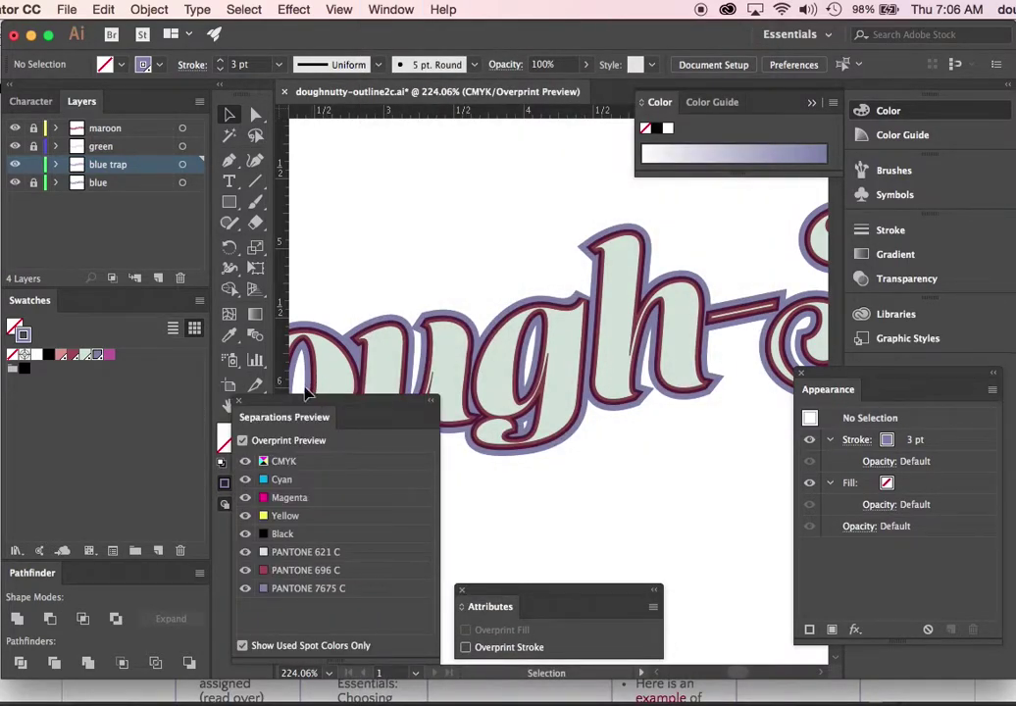
{"action": "left_click", "coordinate": [245, 461]}
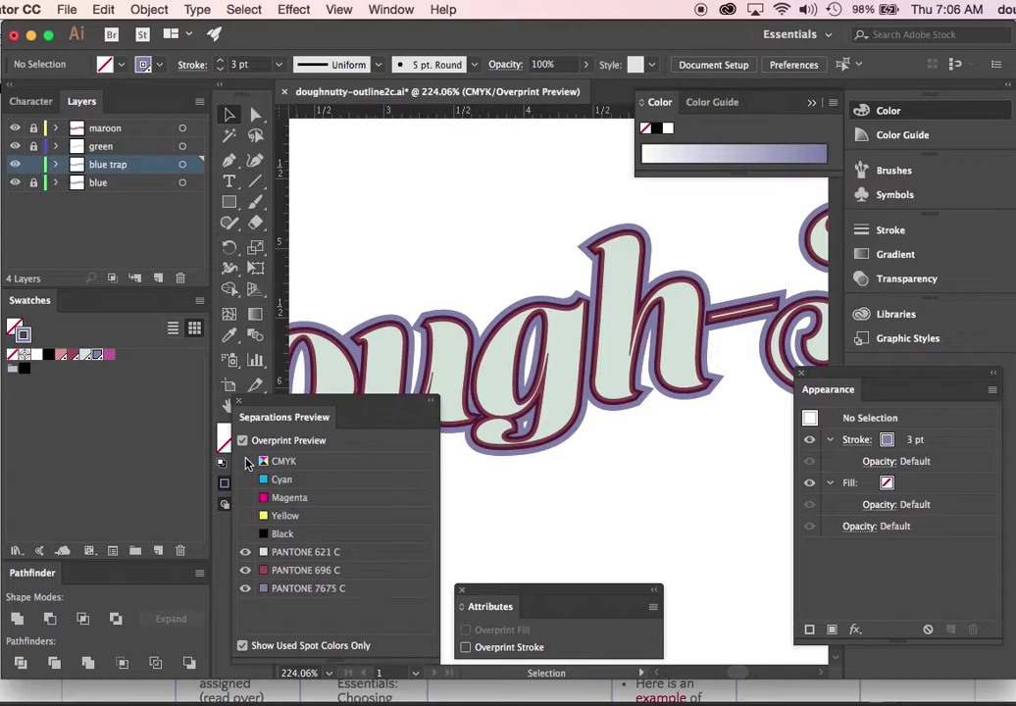
- Examine the PANTONE 621 C, 696 C and 7675 C plates in different combinations, leaving all three shown
{"action": "left_click", "coordinate": [245, 552]}
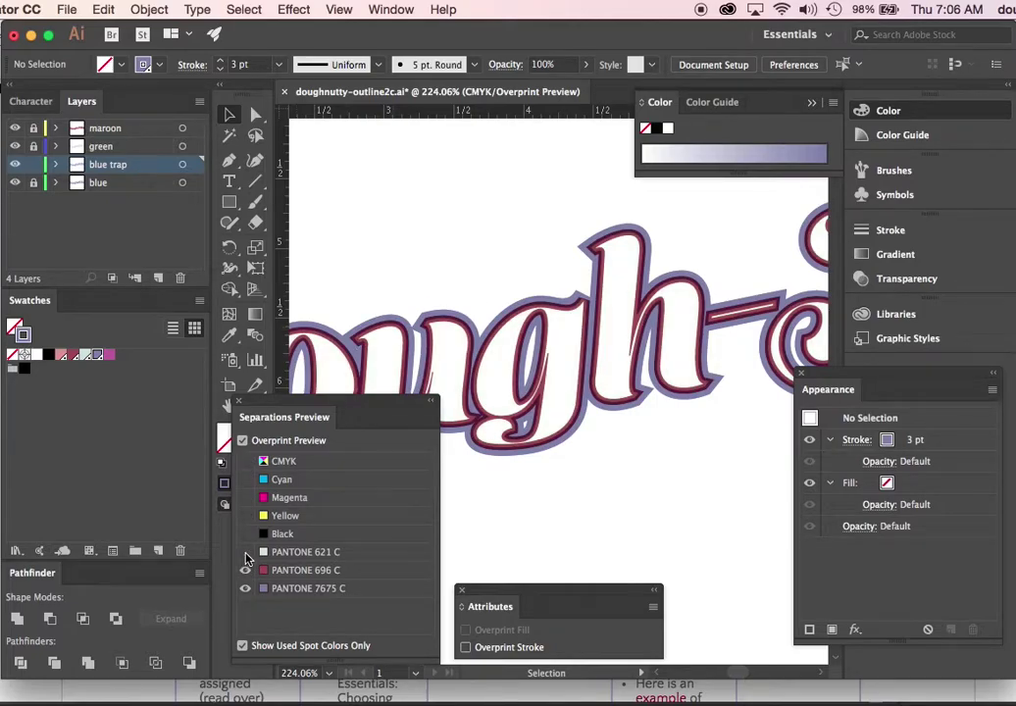
{"action": "left_click", "coordinate": [245, 570]}
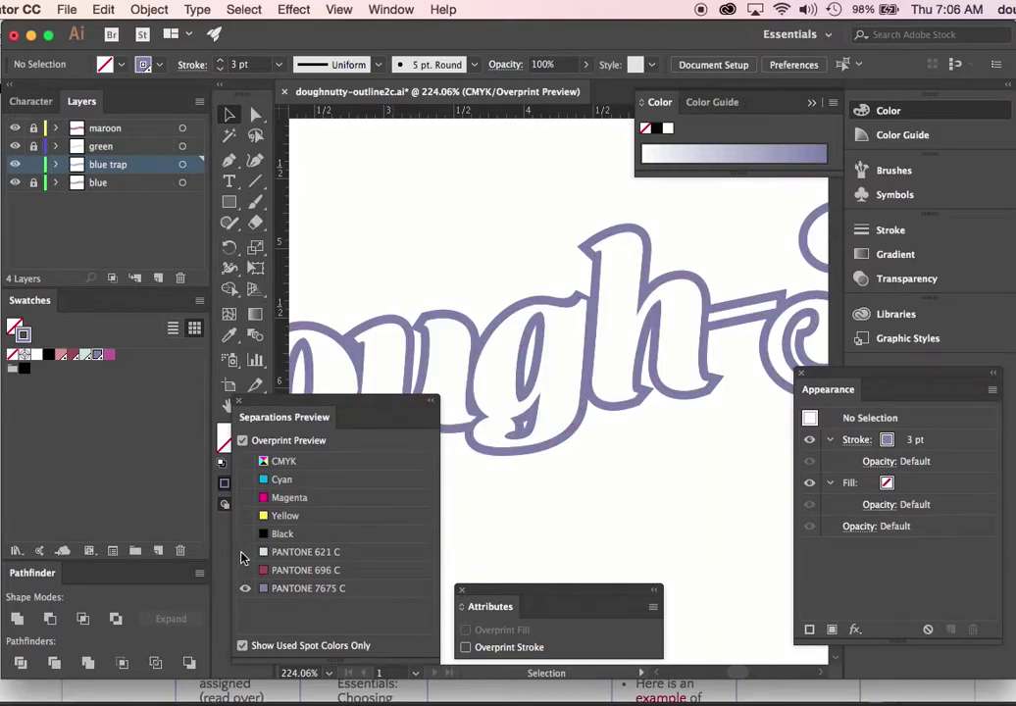
{"action": "left_click", "coordinate": [245, 553]}
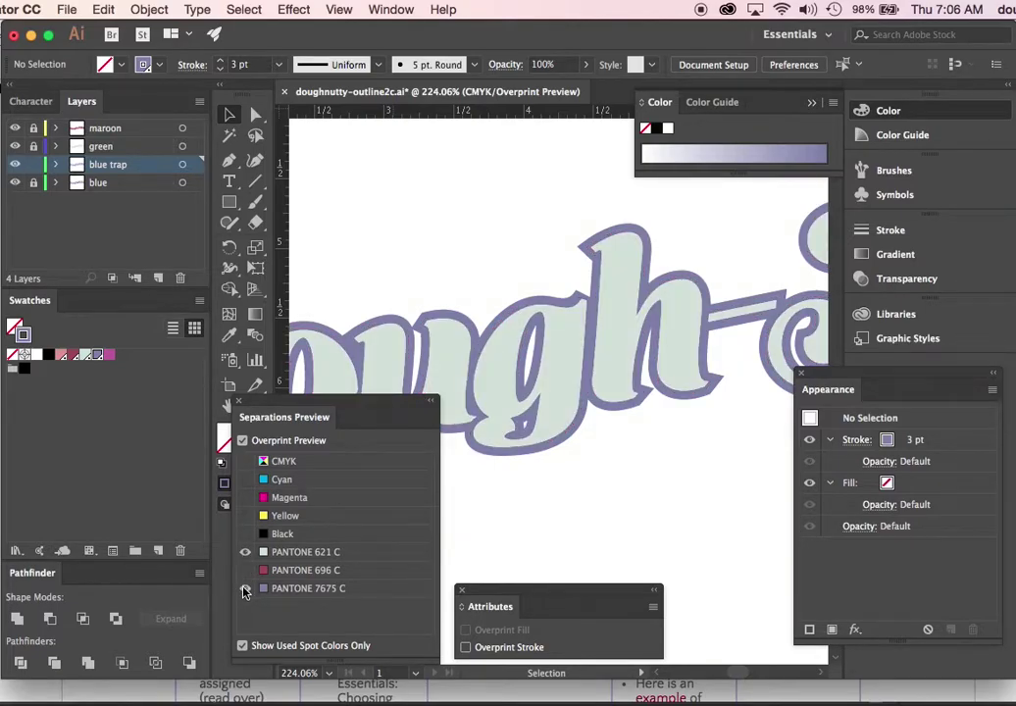
{"action": "left_click", "coordinate": [246, 591]}
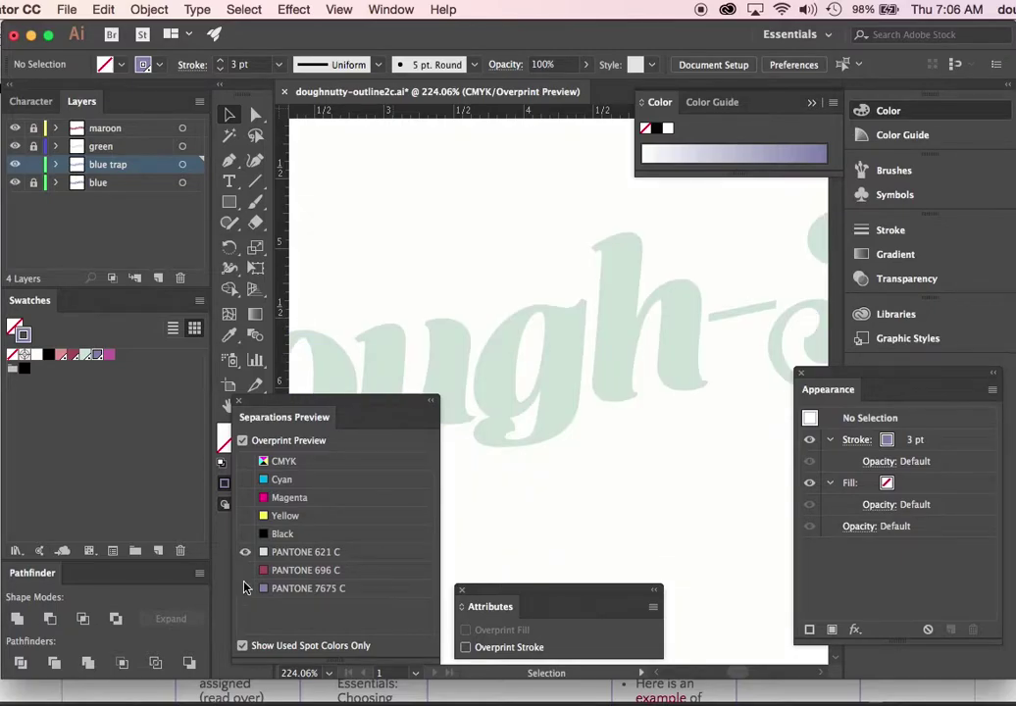
{"action": "left_click", "coordinate": [245, 590]}
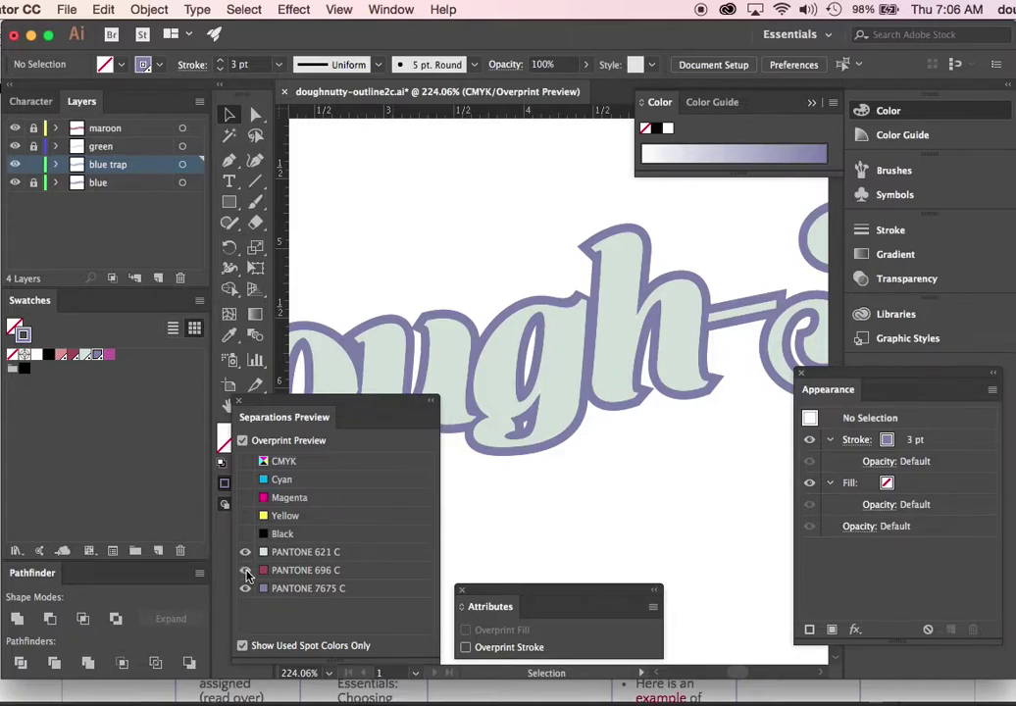
{"action": "left_click", "coordinate": [246, 572]}
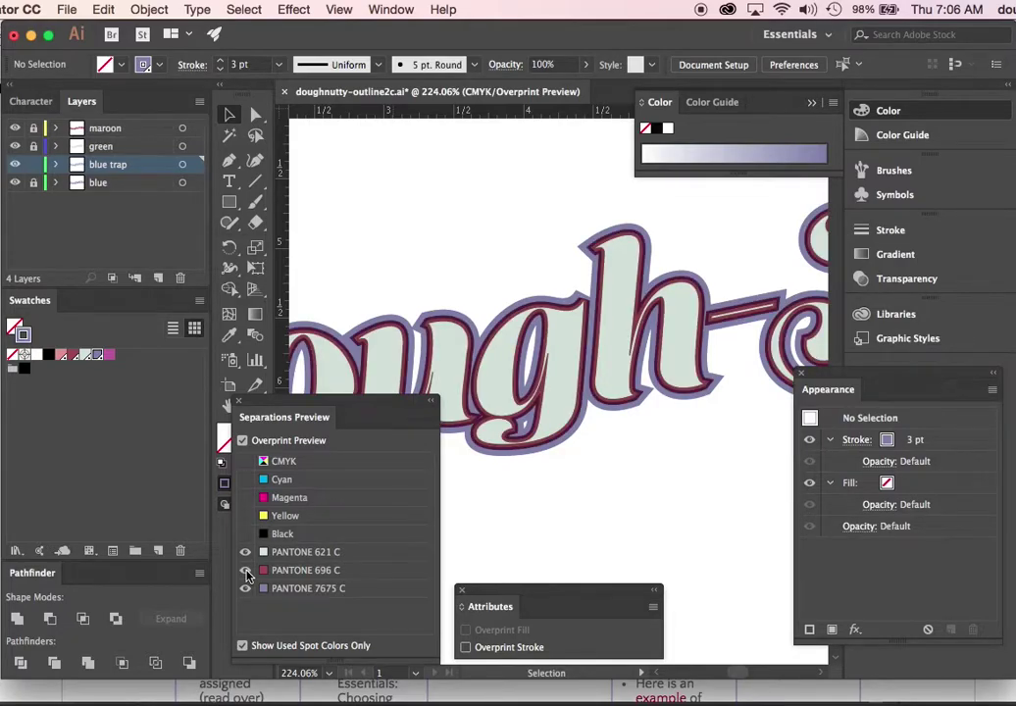
- Inspect the trap overlap at the top of the g, comparing it with Overprint Preview off and on
{"action": "key", "text": "z"}
{"action": "left_click_drag", "start_coordinate": [502, 279], "coordinate": [601, 377]}
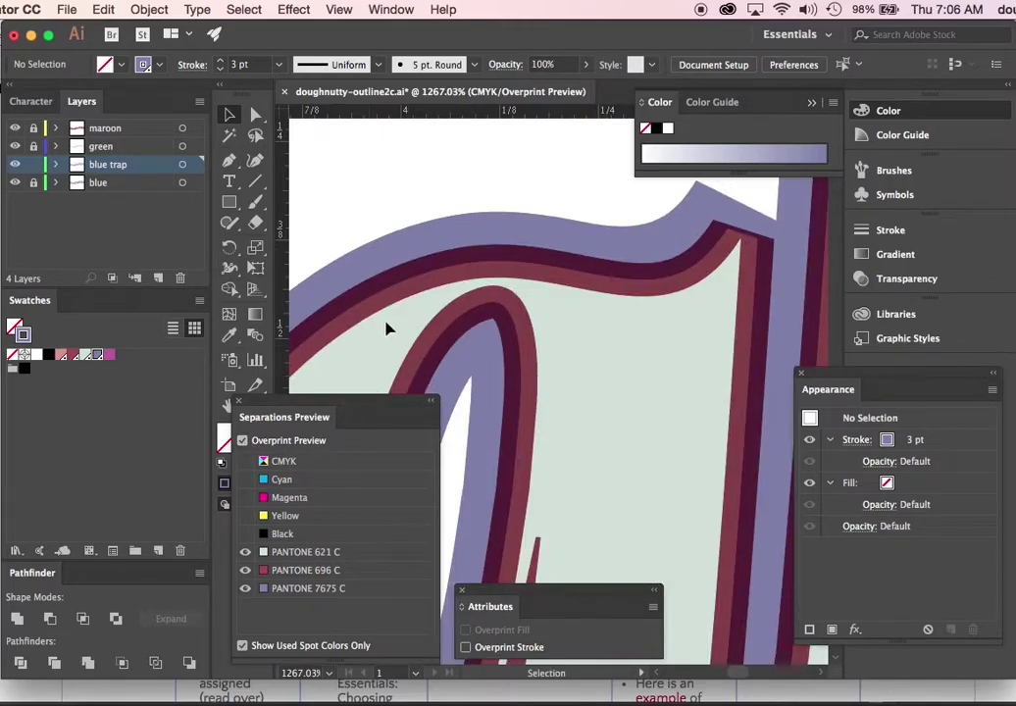
{"action": "left_click", "coordinate": [242, 441]}
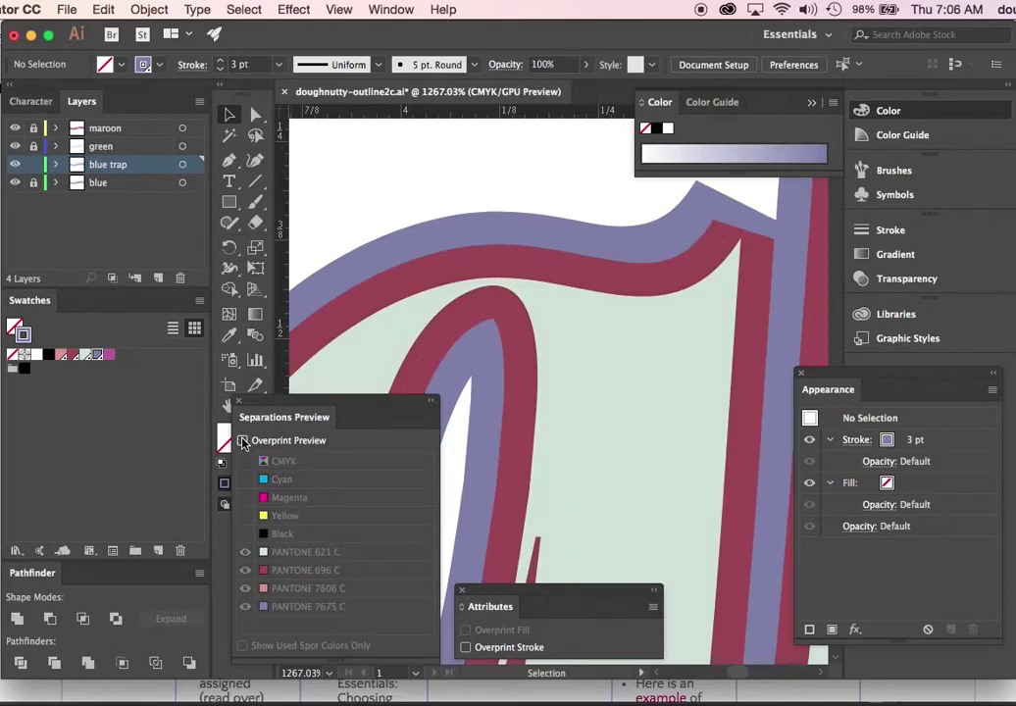
{"action": "left_click", "coordinate": [243, 441]}
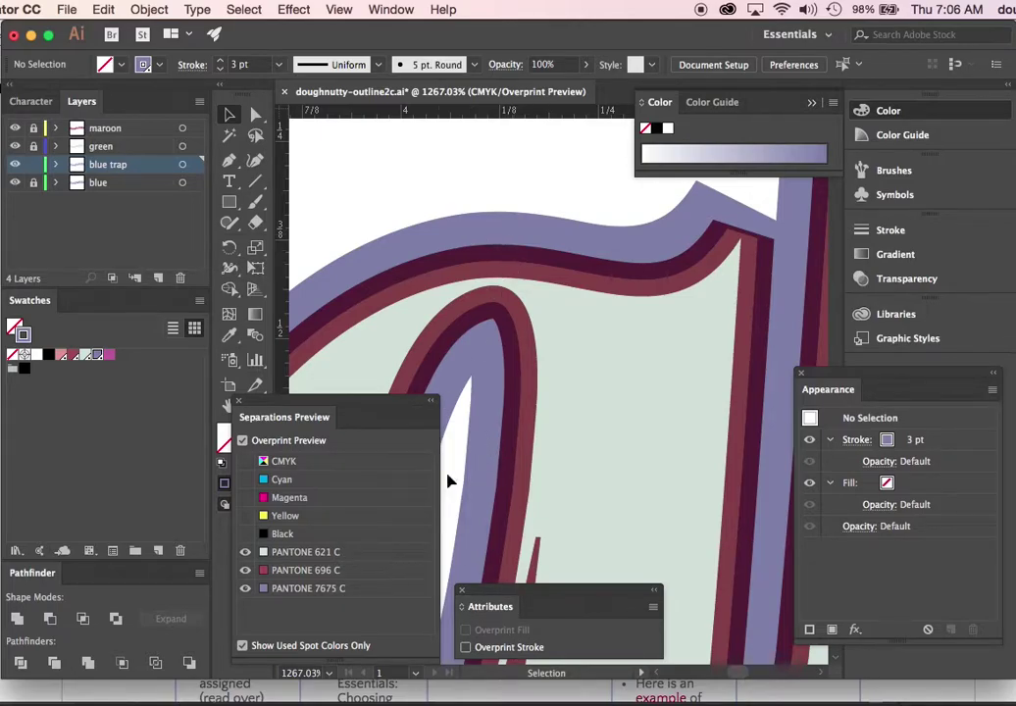
- Lock the blue trap layer, unlock the maroon layer and select all the maroon artwork
{"action": "left_click", "coordinate": [33, 164]}
{"action": "left_click", "coordinate": [183, 128]}
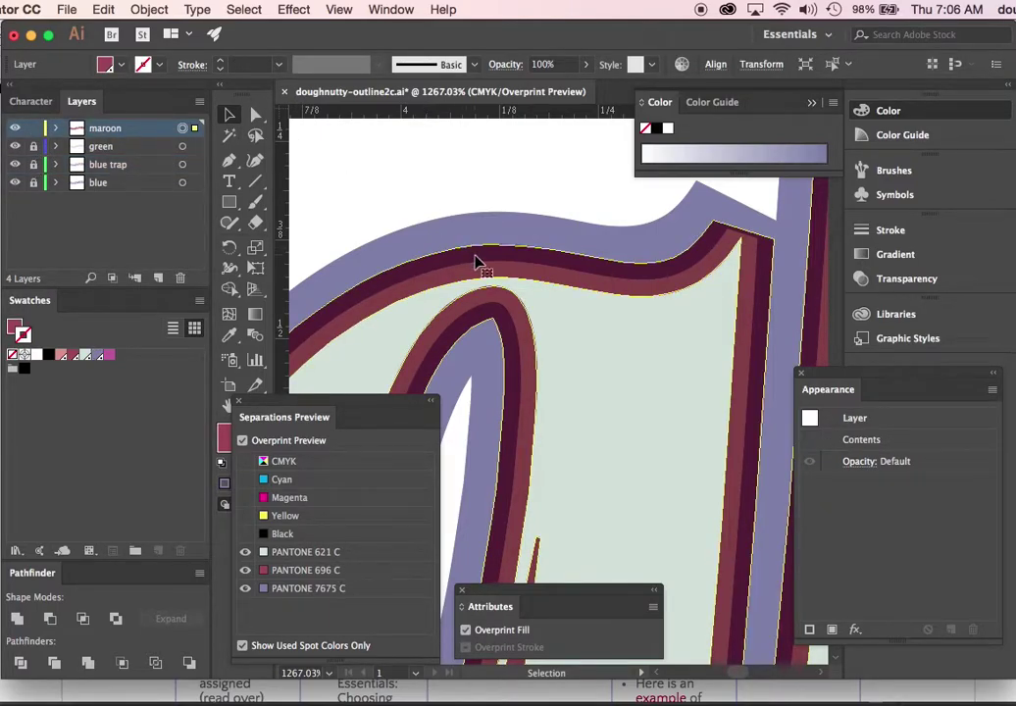